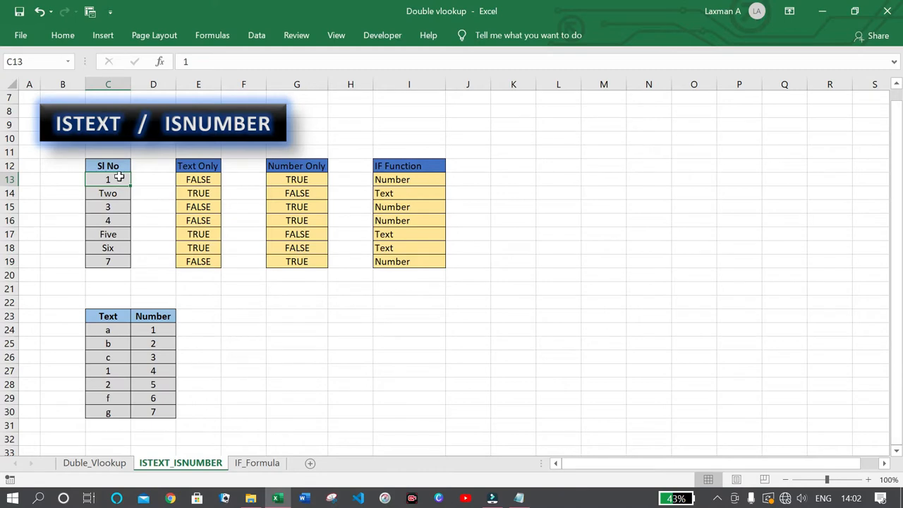
# Examine the ISTEXT formulas in the Text Only column against the matching Sl No entries in rows 13 and 14
pyautogui.moveTo(198, 165); pyautogui.dragTo(205, 262)
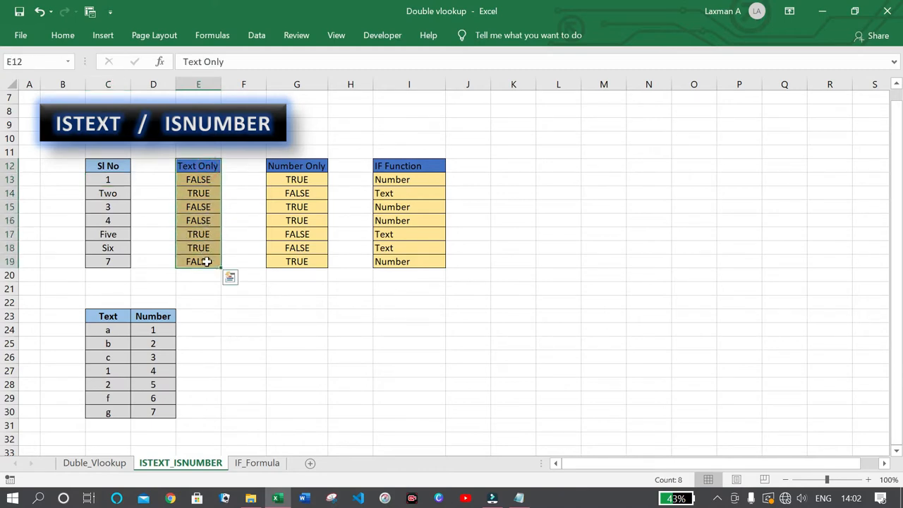
pyautogui.click(204, 194)
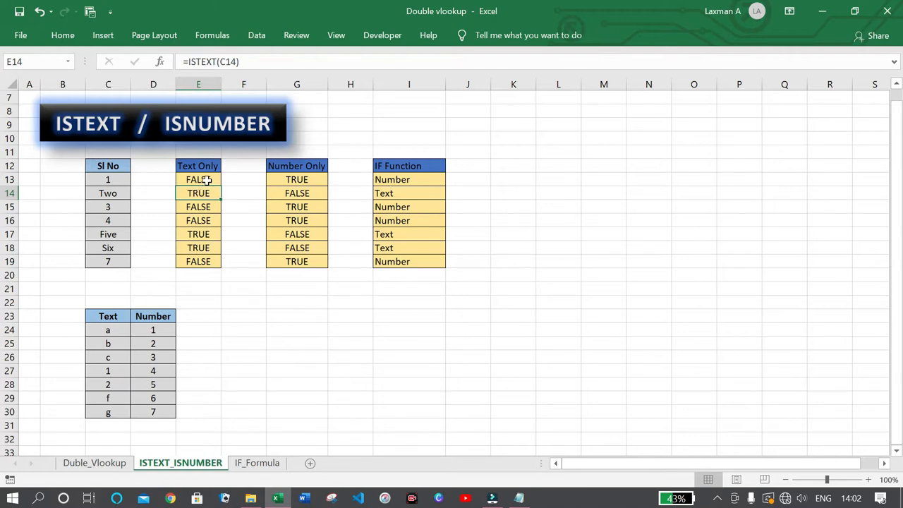
pyautogui.click(206, 178)
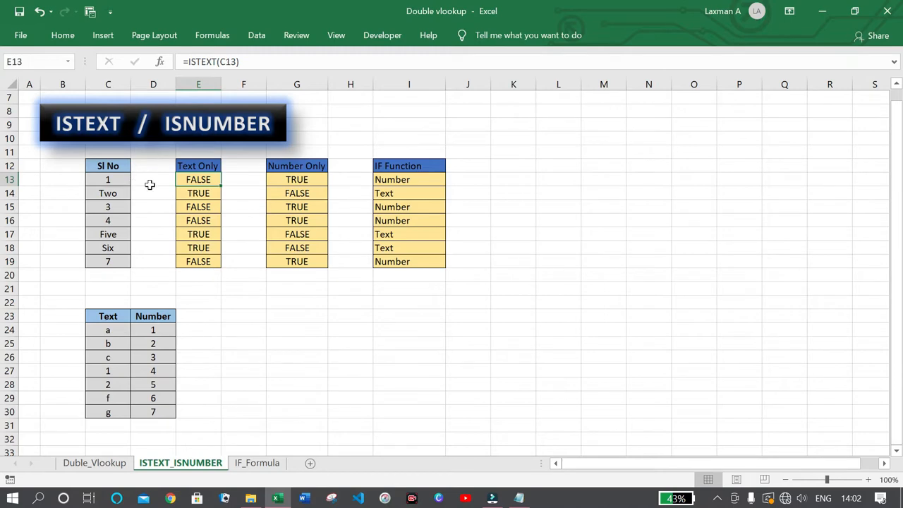
pyautogui.click(189, 193)
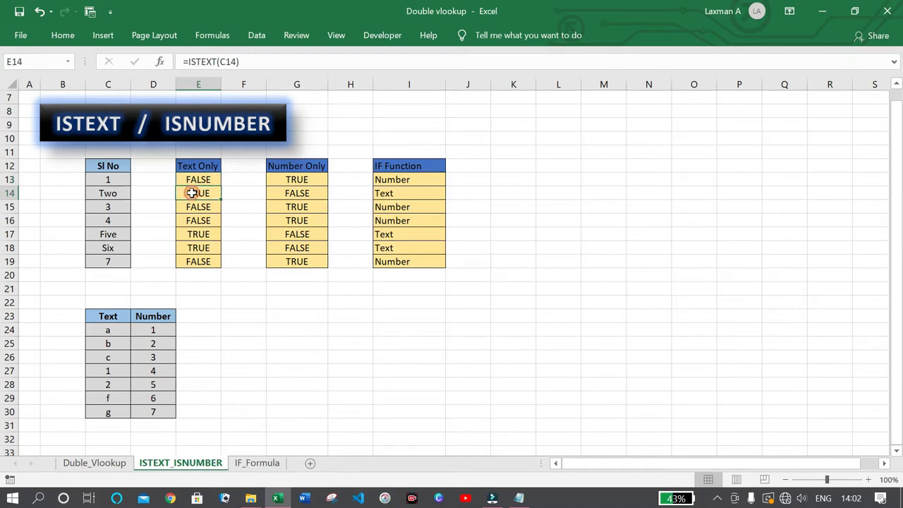
pyautogui.click(112, 193)
pyautogui.click(196, 193)
pyautogui.click(114, 178)
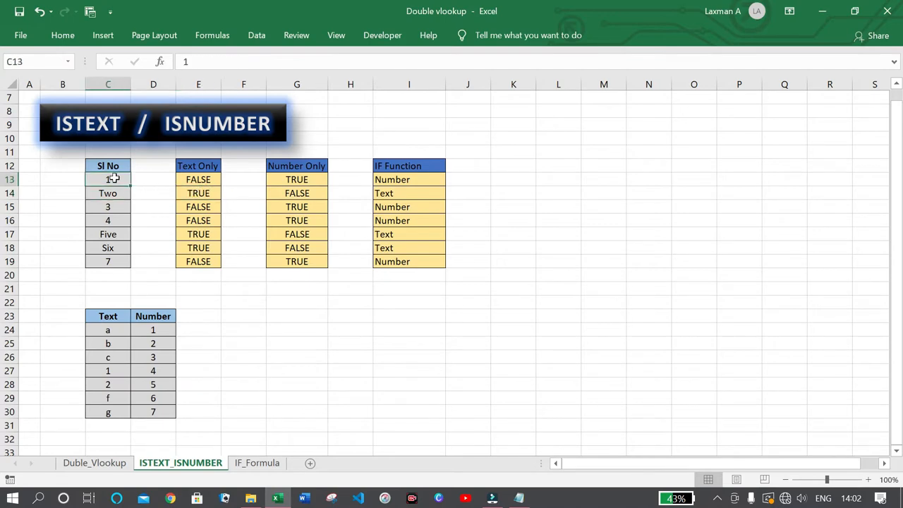
pyautogui.click(185, 180)
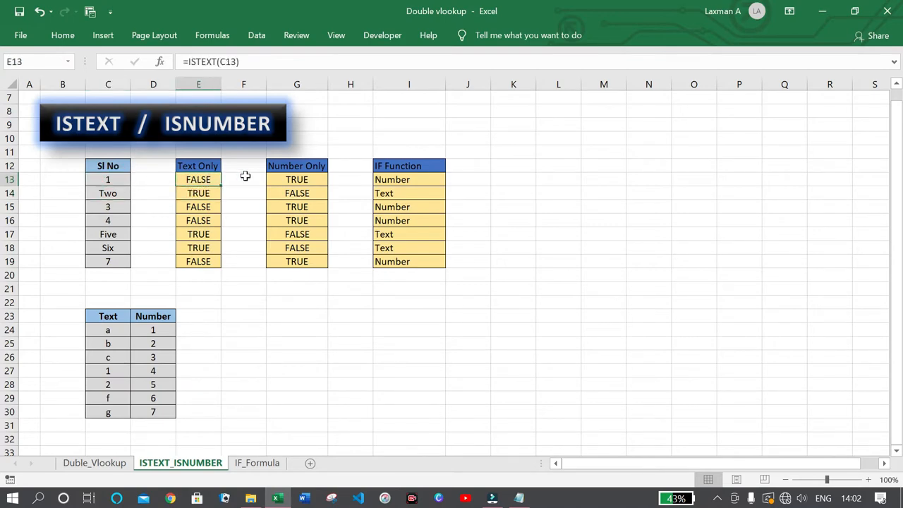
# Examine the ISNUMBER formulas in the Number Only column against the matching Sl No entries in rows 13 to 18
pyautogui.click(291, 166)
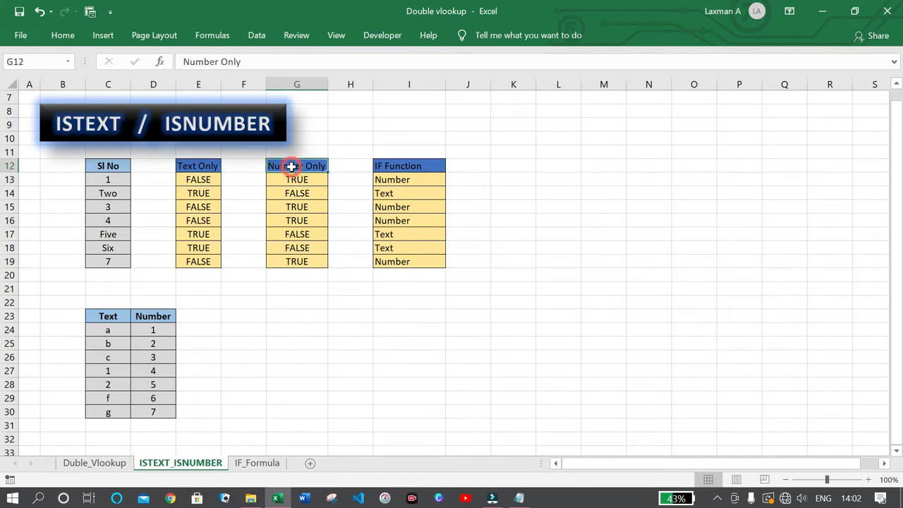
pyautogui.click(297, 180)
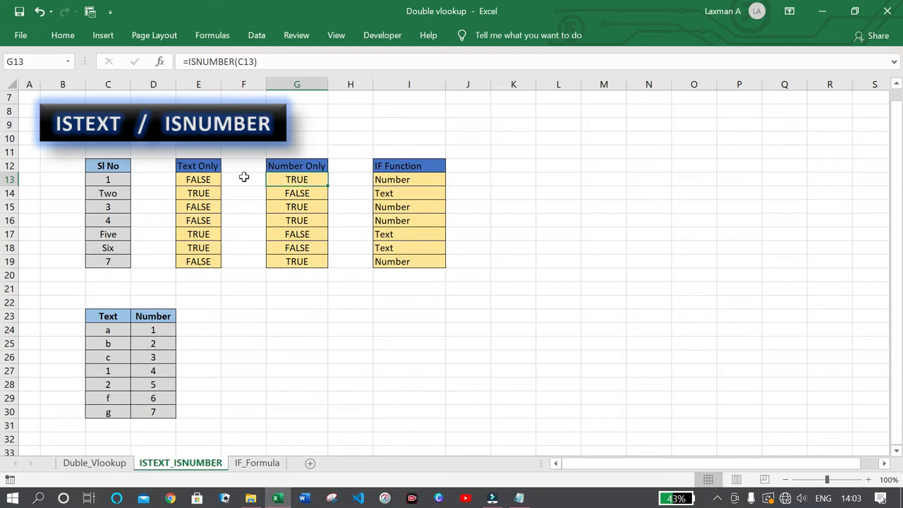
pyautogui.click(276, 178)
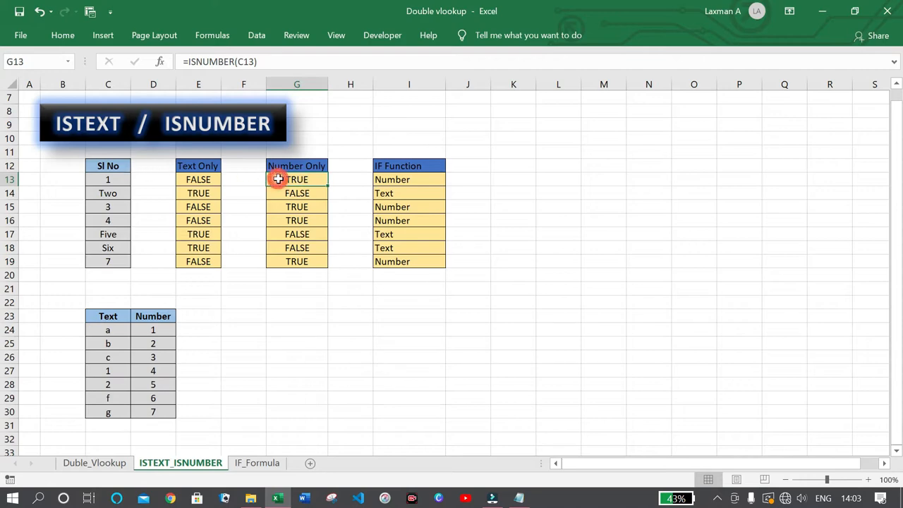
pyautogui.click(103, 178)
pyautogui.click(297, 193)
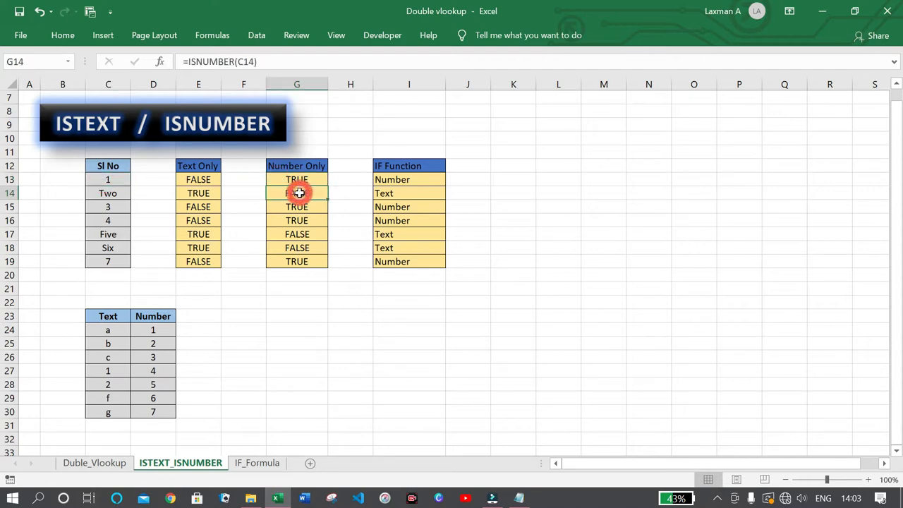
pyautogui.click(113, 192)
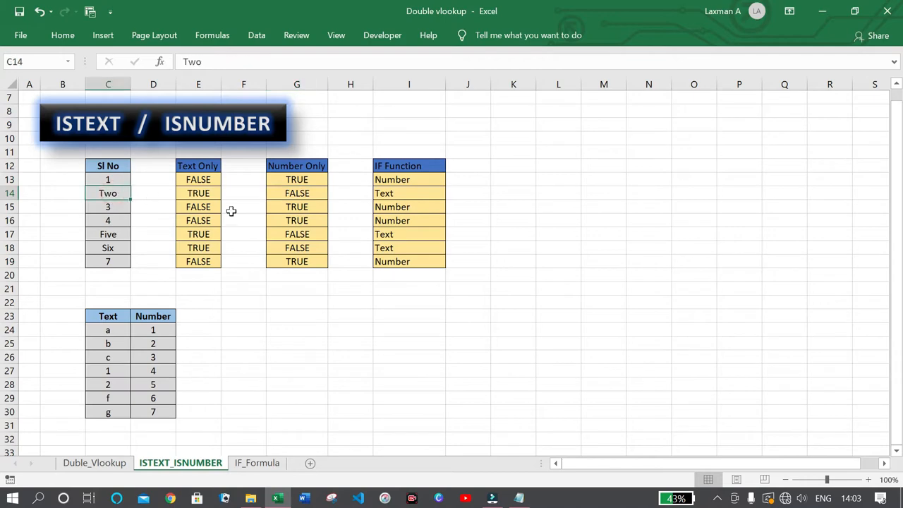
pyautogui.click(303, 206)
pyautogui.moveTo(124, 209); pyautogui.dragTo(123, 221)
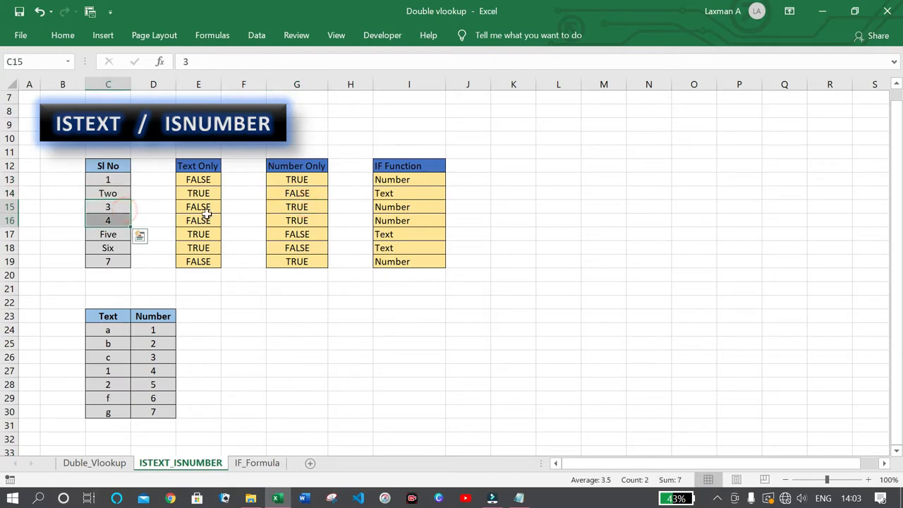
pyautogui.moveTo(303, 210); pyautogui.dragTo(302, 224)
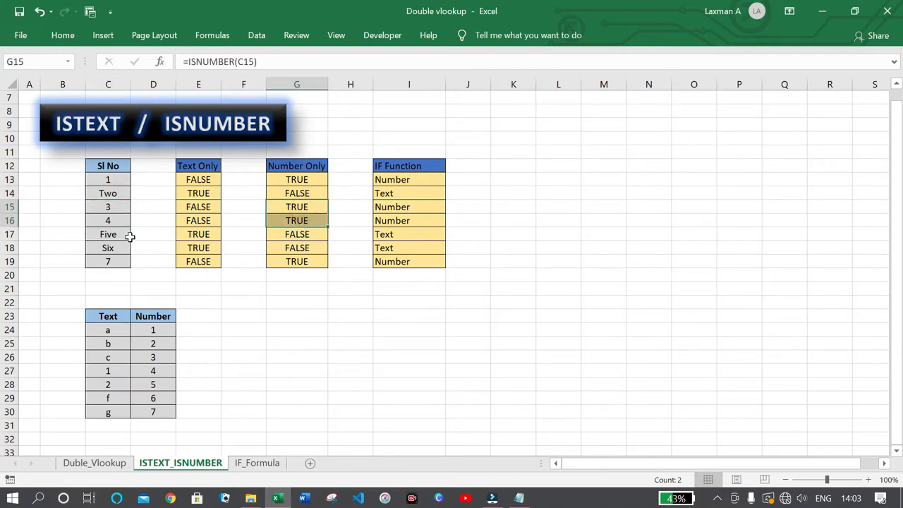
pyautogui.moveTo(117, 236); pyautogui.dragTo(120, 244)
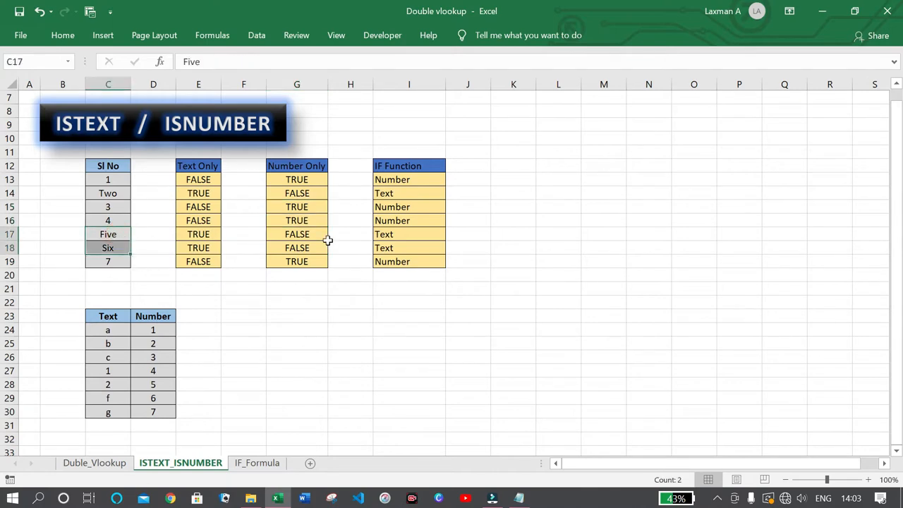
pyautogui.moveTo(308, 234); pyautogui.dragTo(313, 258)
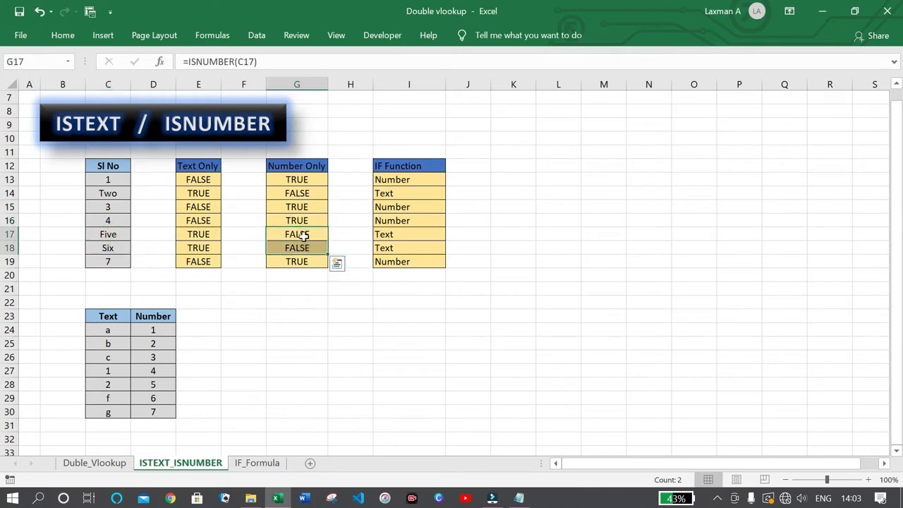
pyautogui.click(299, 218)
pyautogui.click(253, 193)
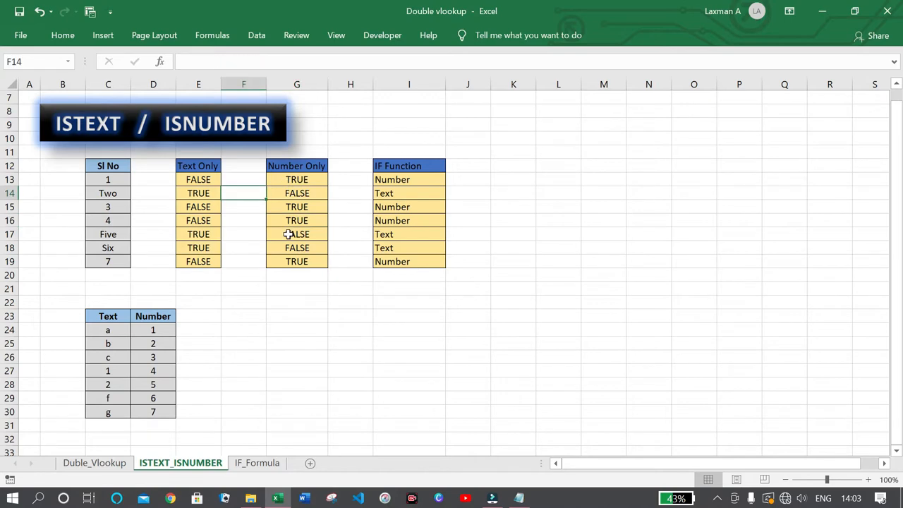
pyautogui.click(211, 170)
pyautogui.click(279, 167)
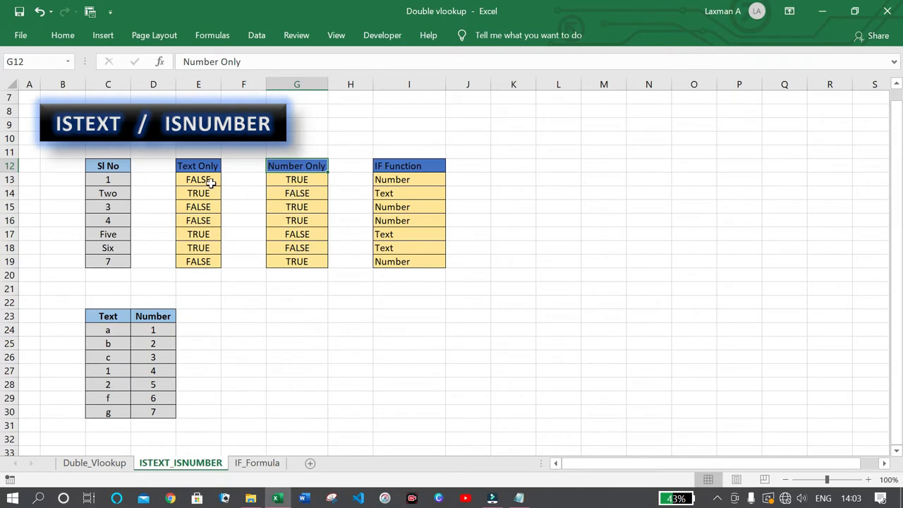
# Clear the existing formulas from the Text Only column, cells E13:E19
pyautogui.moveTo(211, 182); pyautogui.dragTo(203, 258)
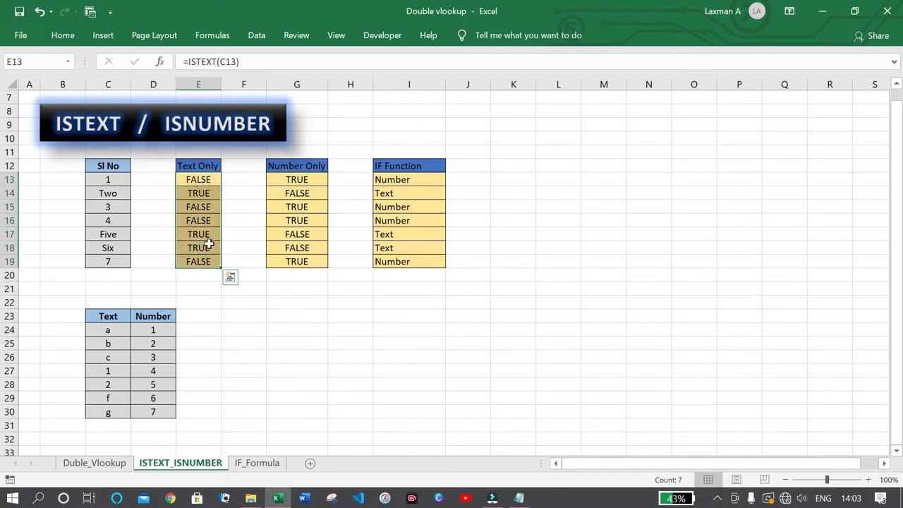
pyautogui.press('Delete')
pyautogui.click(243, 193)
# Enter =ISTEXT(C13) in cell E13 and compare its result with the Sl No entry in C13
pyautogui.click(209, 179)
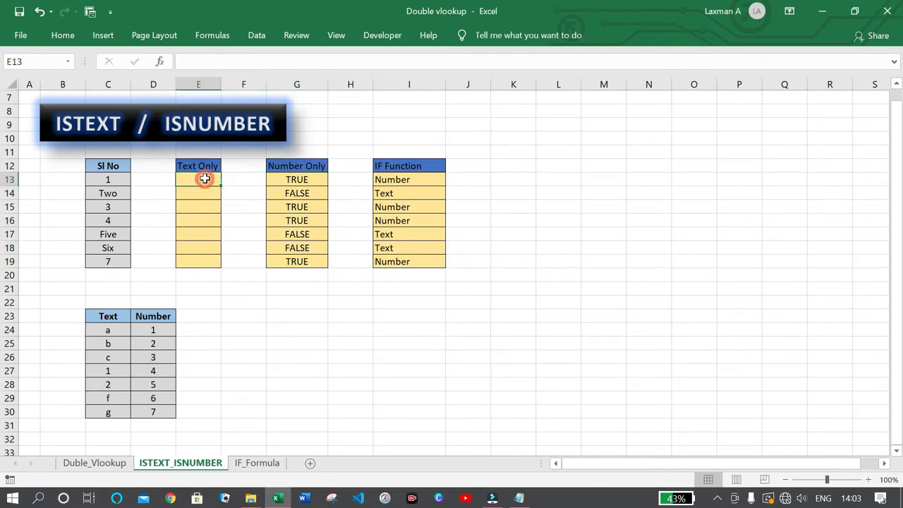
pyautogui.doubleClick(204, 178)
pyautogui.write('=')
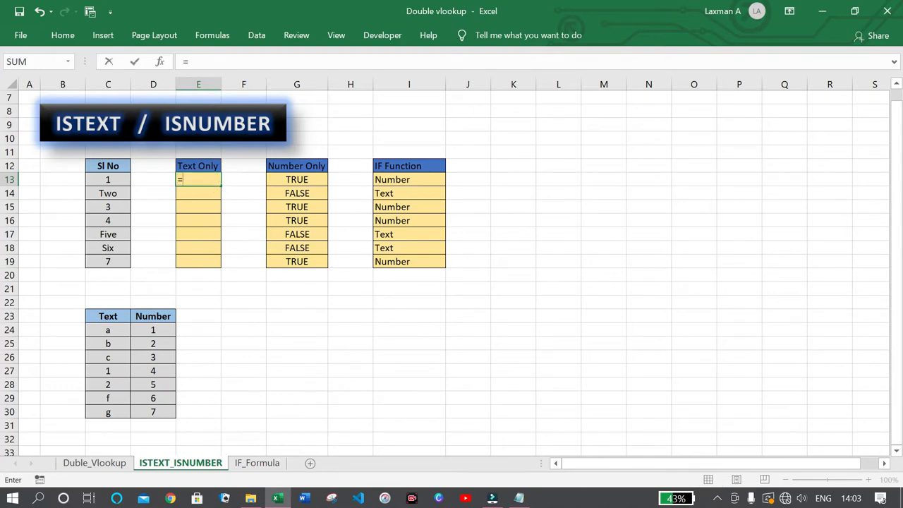
pyautogui.write('istext')
pyautogui.press('Tab')
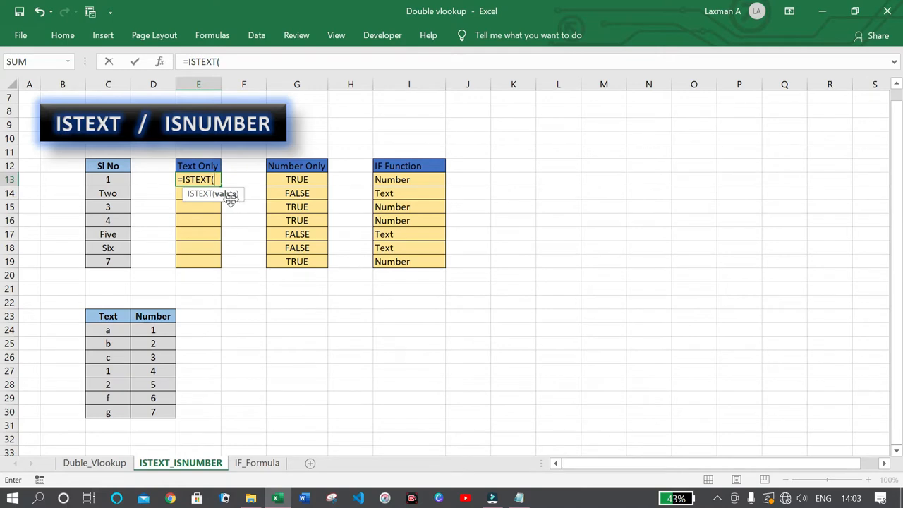
pyautogui.click(119, 181)
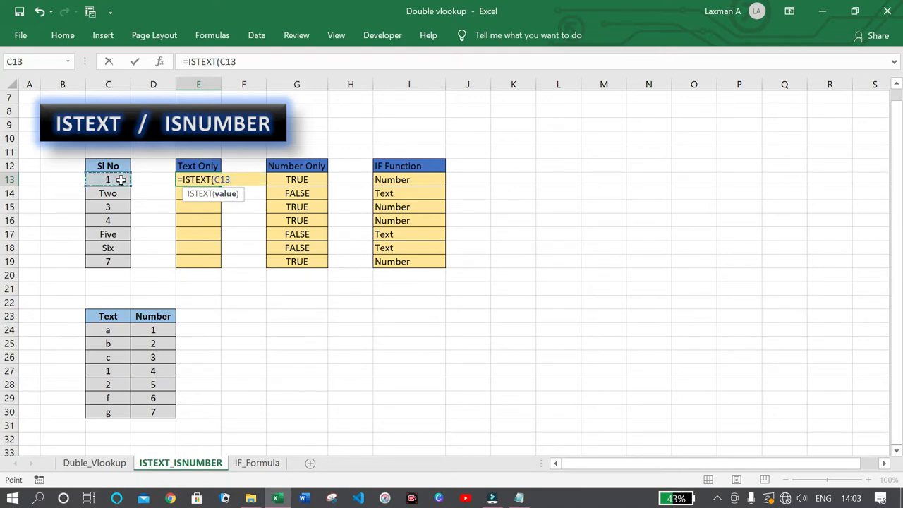
pyautogui.press('Return')
pyautogui.click(203, 178)
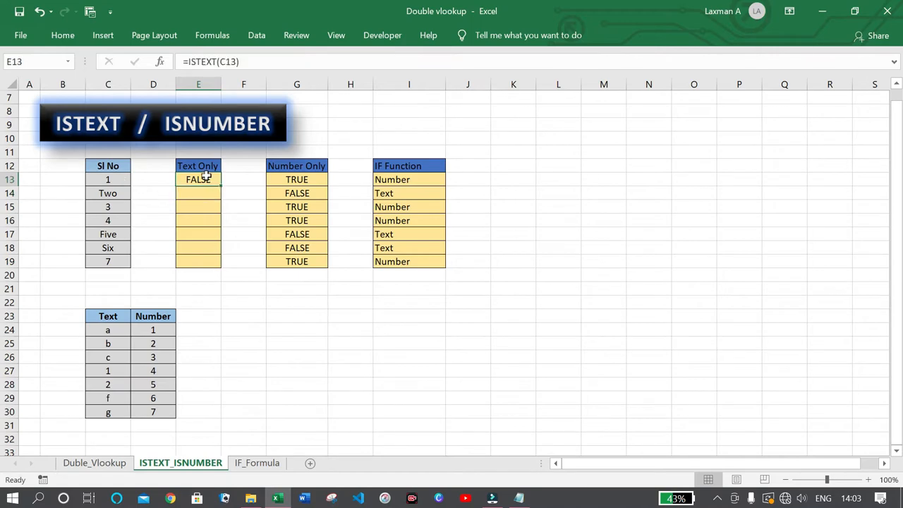
pyautogui.click(108, 179)
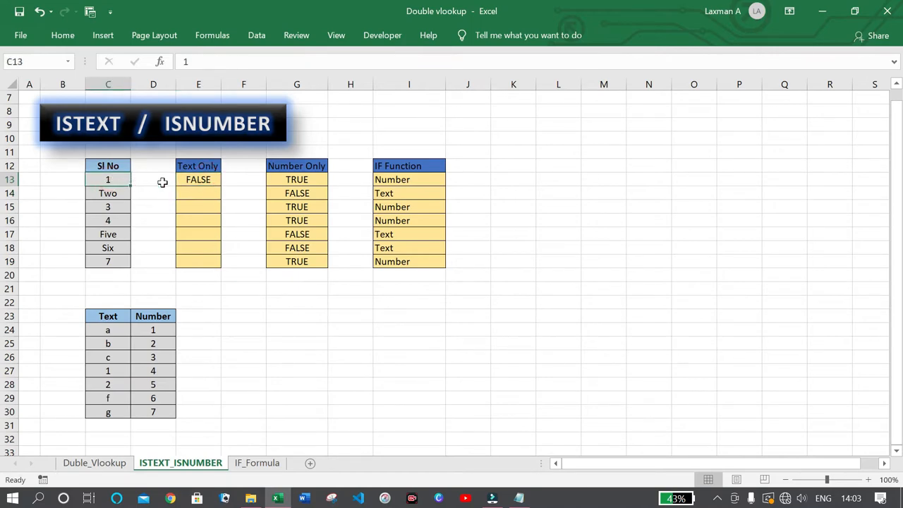
pyautogui.click(204, 177)
pyautogui.click(114, 178)
pyautogui.click(199, 178)
# Enter =ISTEXT(C14) in cell E14 and check its result against the Sl No entry in C14
pyautogui.click(209, 191)
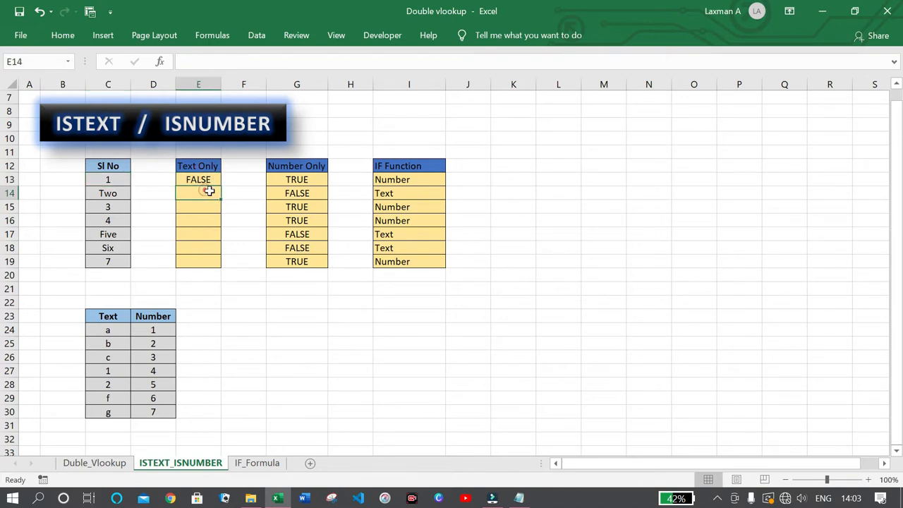
pyautogui.write('=i')
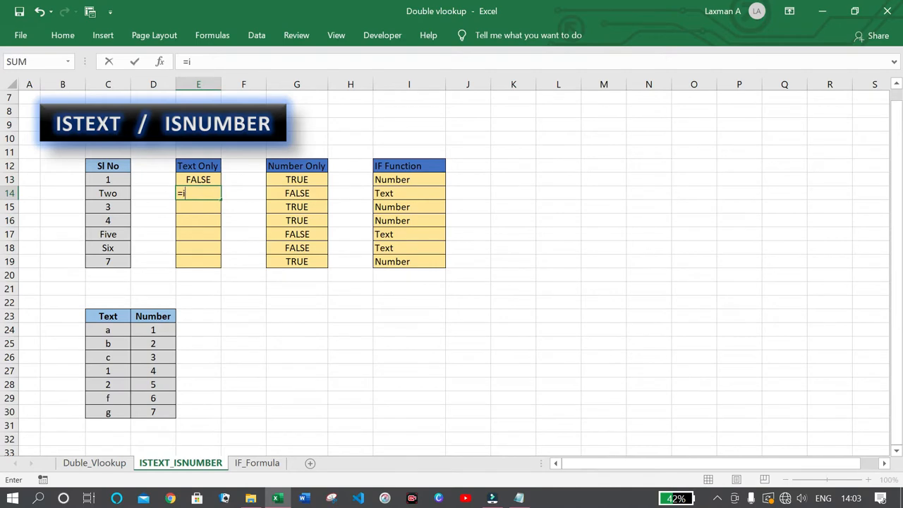
pyautogui.write('st')
pyautogui.press('Tab')
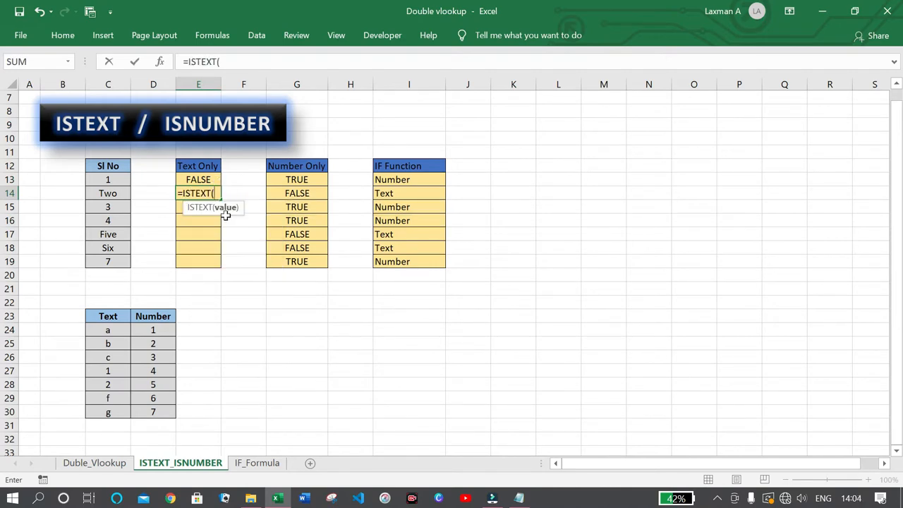
pyautogui.click(118, 193)
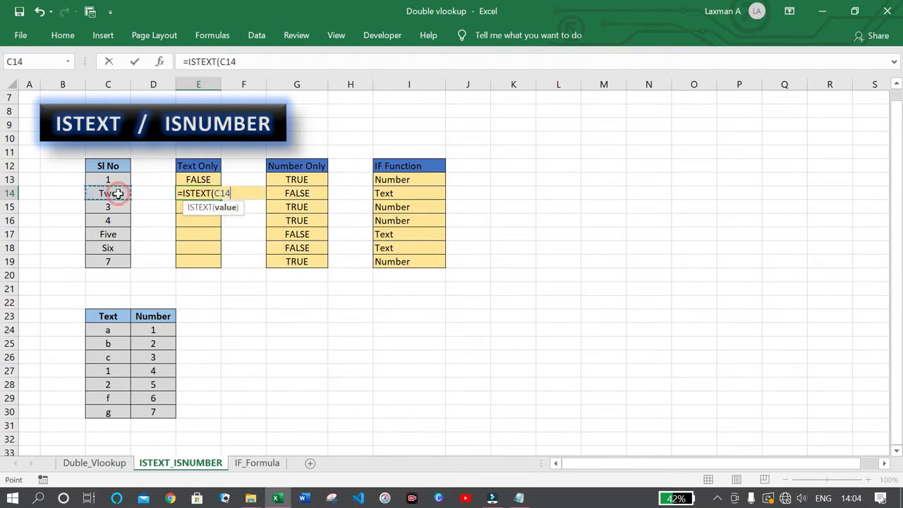
pyautogui.press('Return')
pyautogui.click(212, 192)
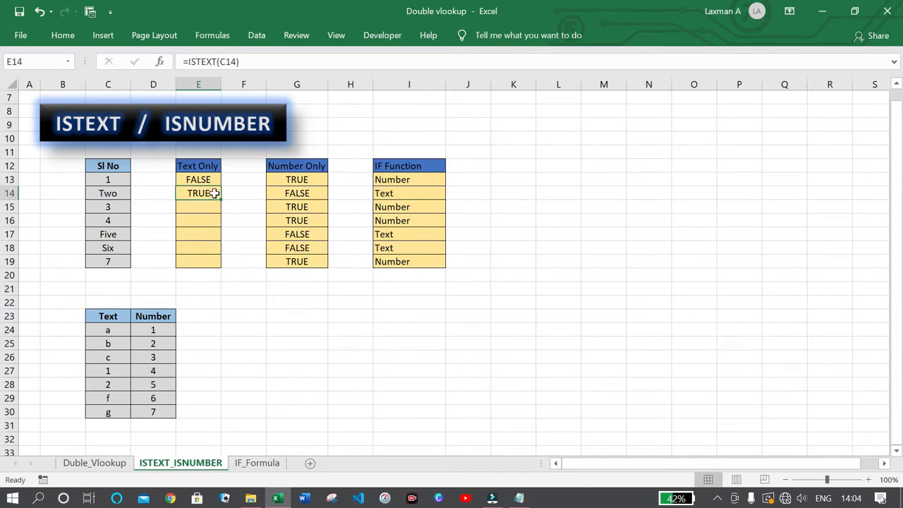
pyautogui.click(122, 194)
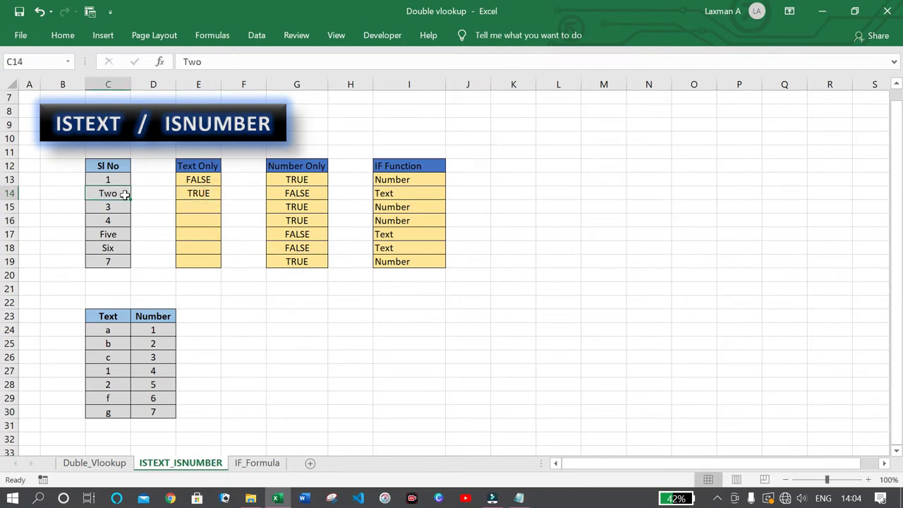
pyautogui.click(143, 196)
pyautogui.click(210, 194)
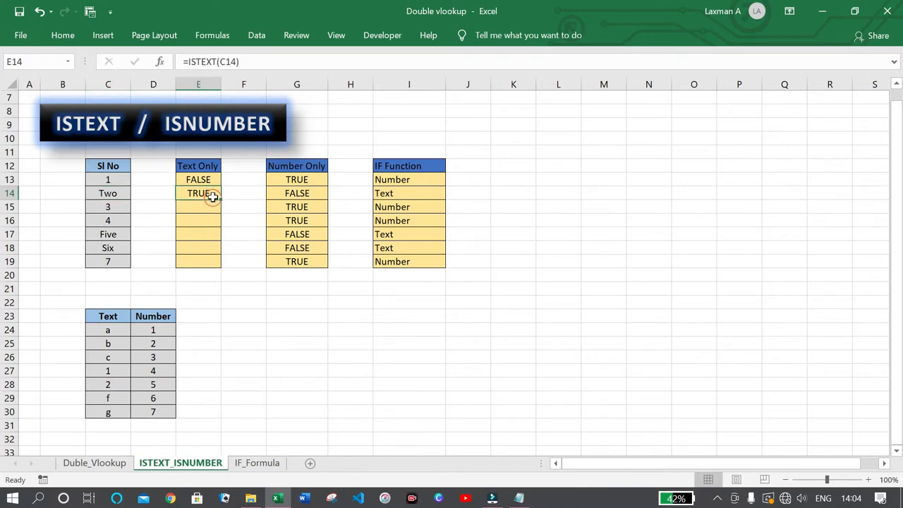
# Fill the ISTEXT formula from E14 down to E19 and compare the results in rows 15 to 18 with the Sl No entries
pyautogui.click(211, 211)
pyautogui.click(214, 195)
pyautogui.moveTo(218, 200); pyautogui.dragTo(218, 268)
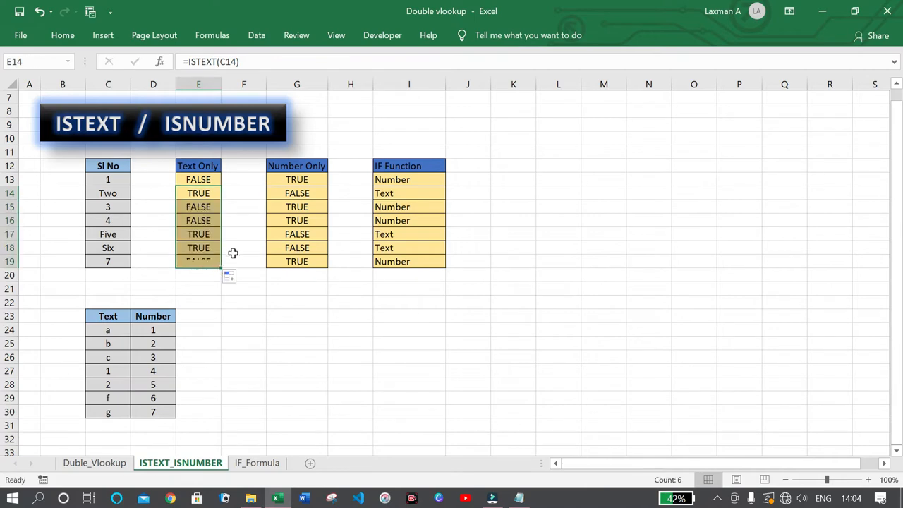
pyautogui.click(237, 248)
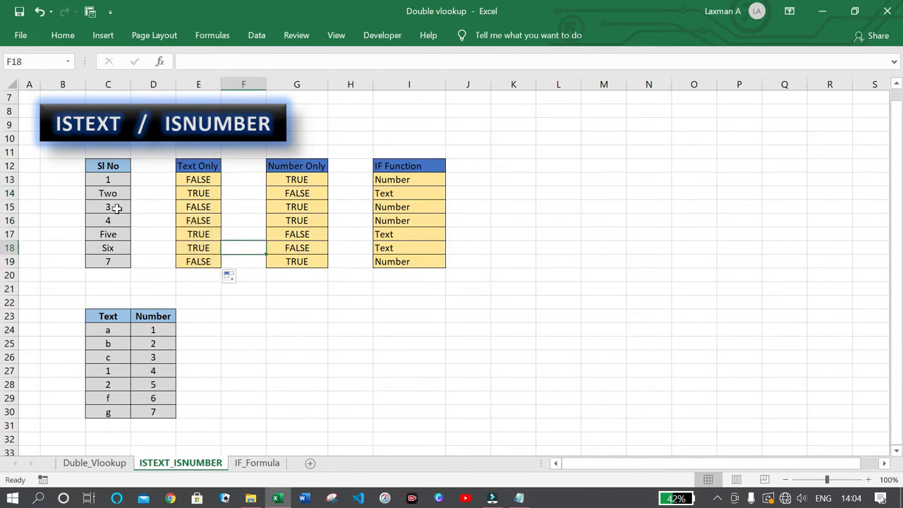
pyautogui.moveTo(117, 207); pyautogui.dragTo(118, 220)
pyautogui.moveTo(201, 205); pyautogui.dragTo(199, 220)
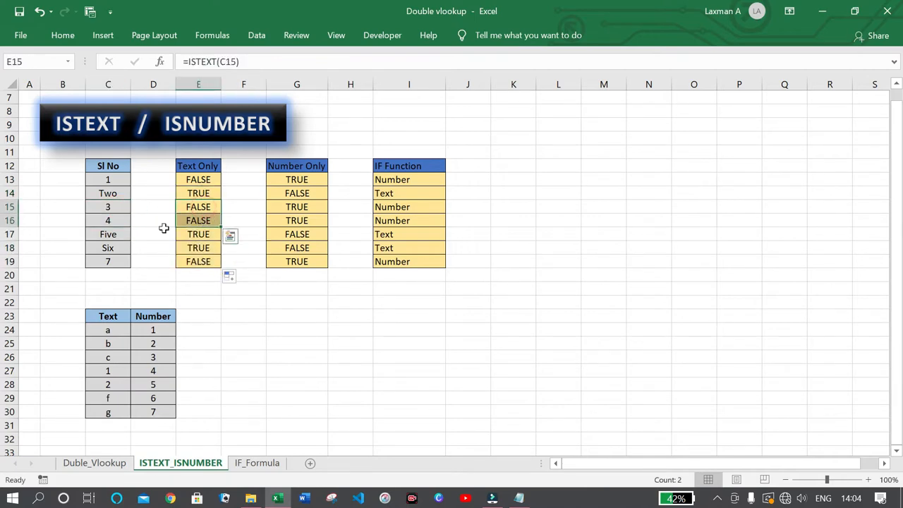
pyautogui.moveTo(117, 233); pyautogui.dragTo(120, 247)
pyautogui.moveTo(197, 234); pyautogui.dragTo(205, 246)
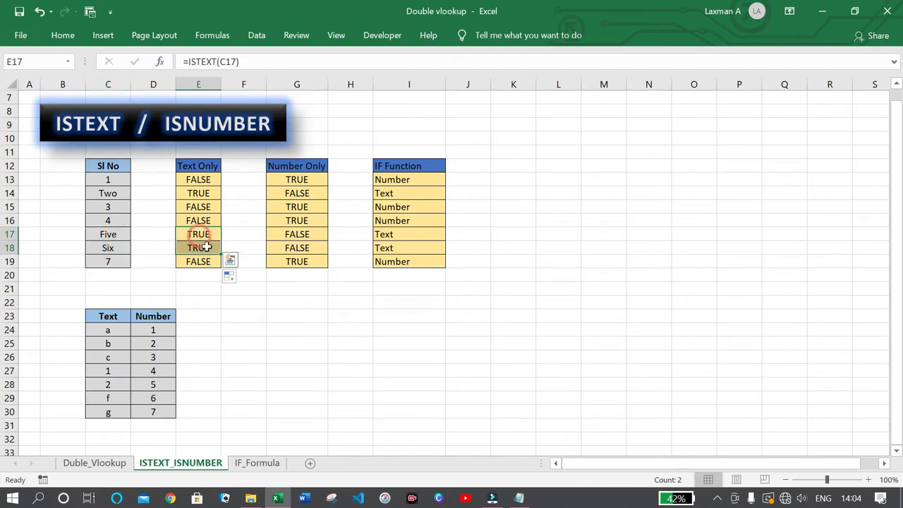
# Clear the existing formulas from the Number Only column, cells G13:G19
pyautogui.moveTo(296, 179); pyautogui.dragTo(307, 262)
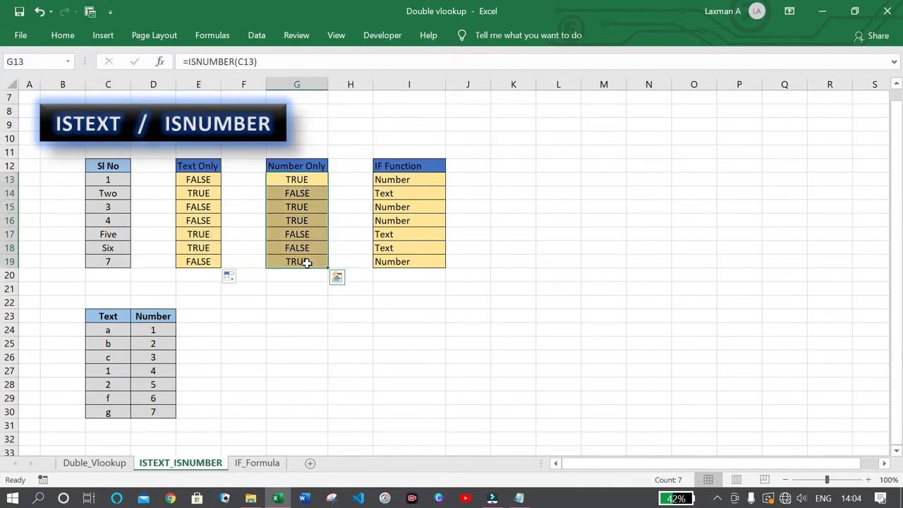
pyautogui.press('Delete')
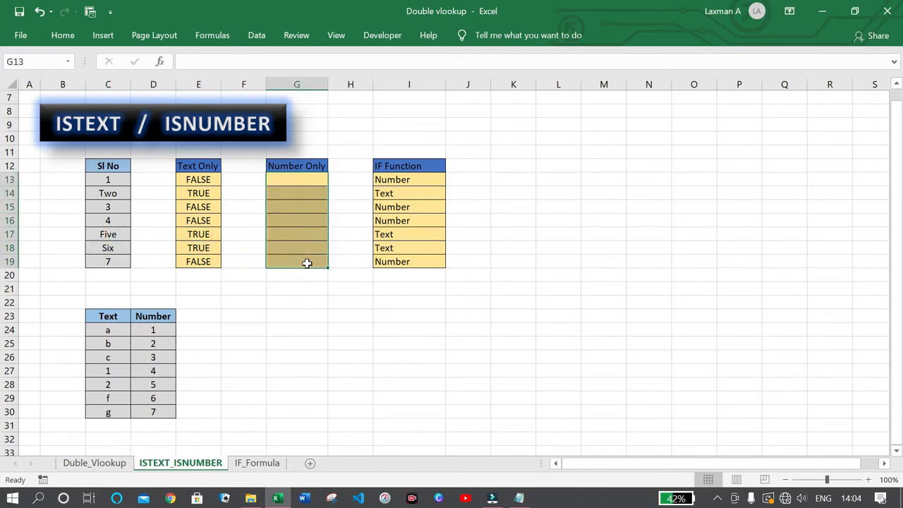
pyautogui.click(322, 251)
# Enter =ISNUMBER(C13) in cell G13 and compare its result with the Sl No entry in C13
pyautogui.click(307, 181)
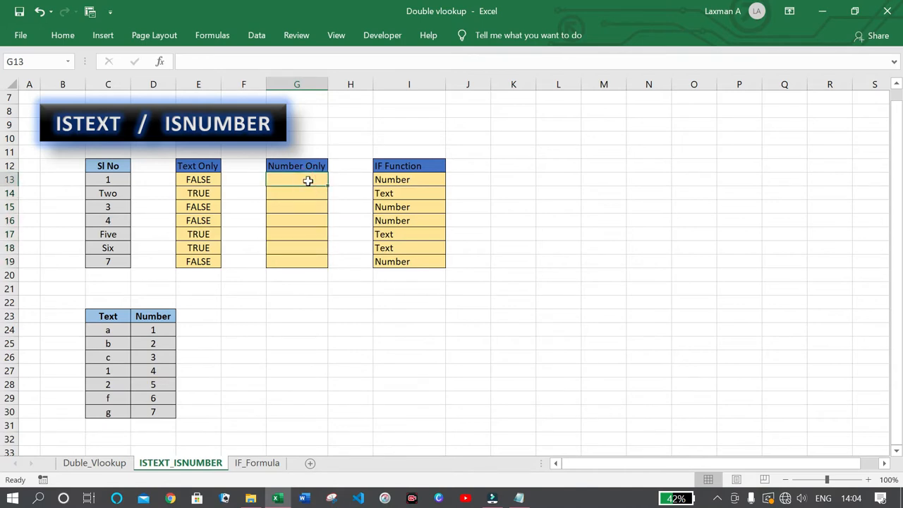
pyautogui.write('=isn')
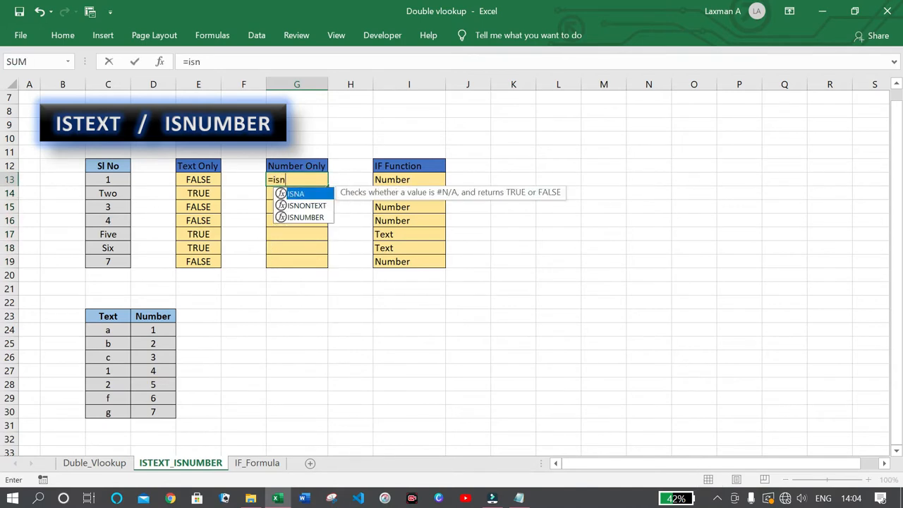
pyautogui.write('u')
pyautogui.doubleClick(280, 193)
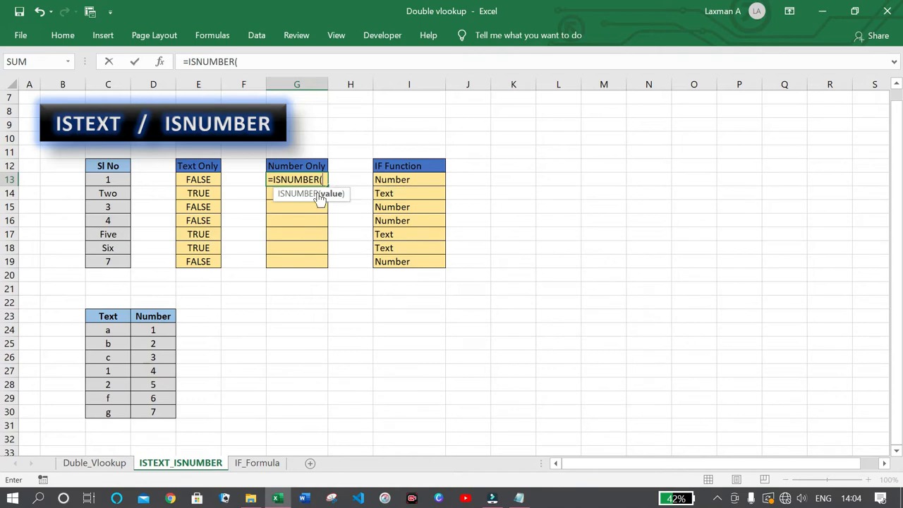
pyautogui.click(117, 178)
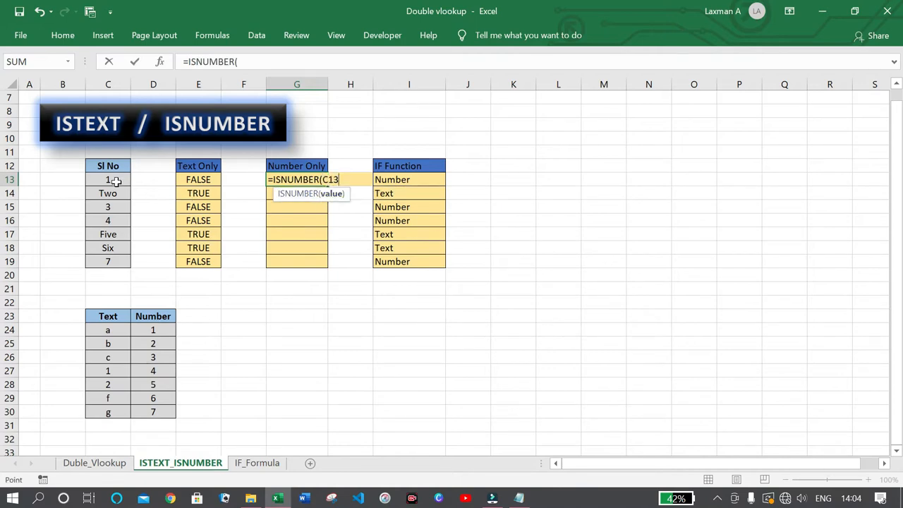
pyautogui.press('Return')
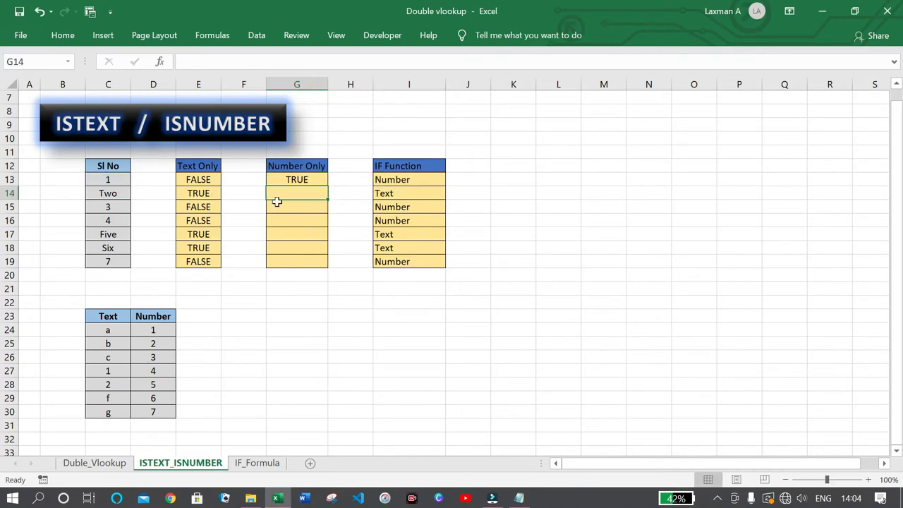
pyautogui.click(307, 178)
pyautogui.click(111, 178)
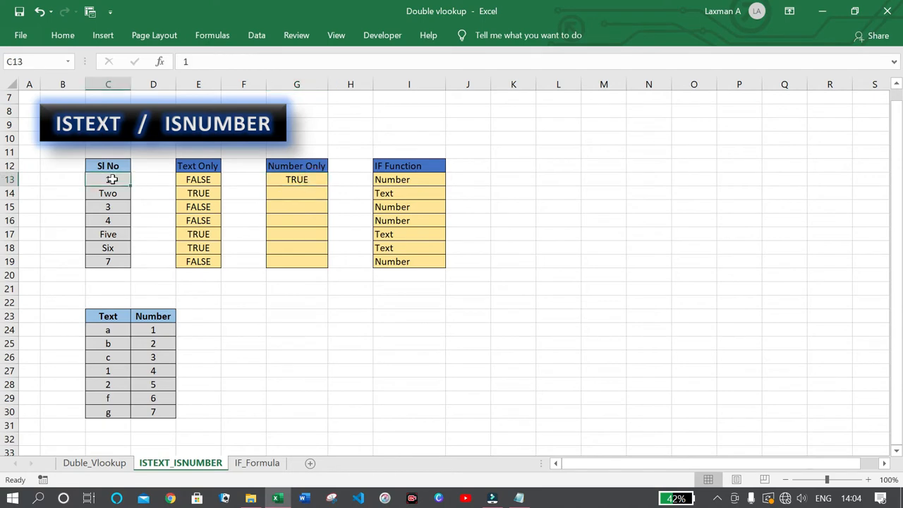
pyautogui.press('Right')
pyautogui.click(293, 179)
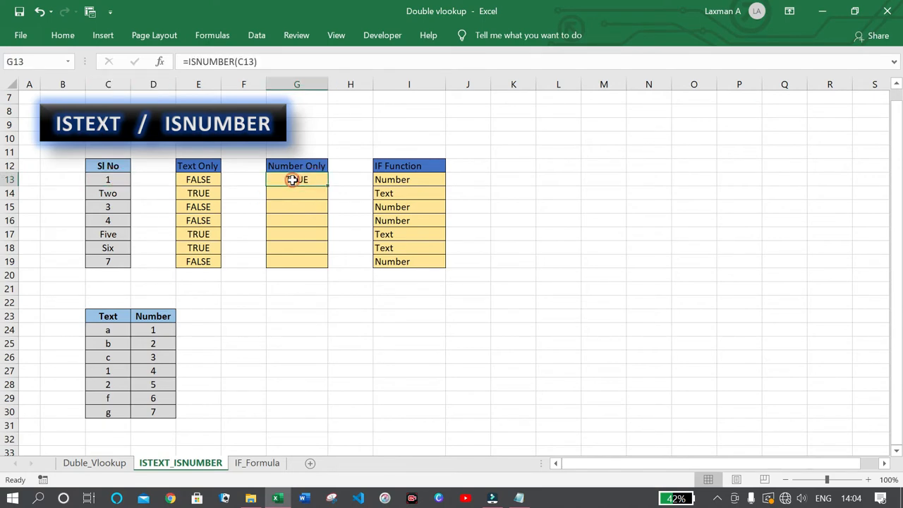
# Enter =ISNUMBER(C14) in cell G14 and check its result against the Sl No entry in C14
pyautogui.click(318, 188)
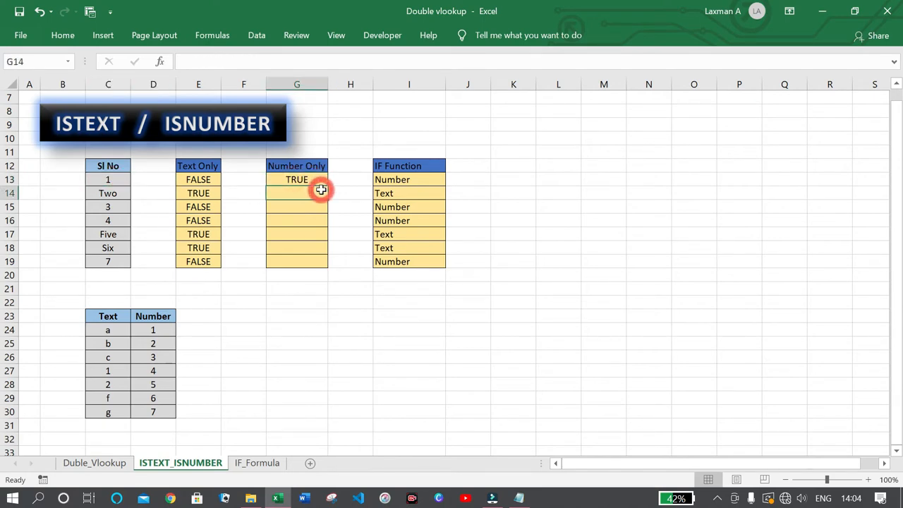
pyautogui.write('=isnum')
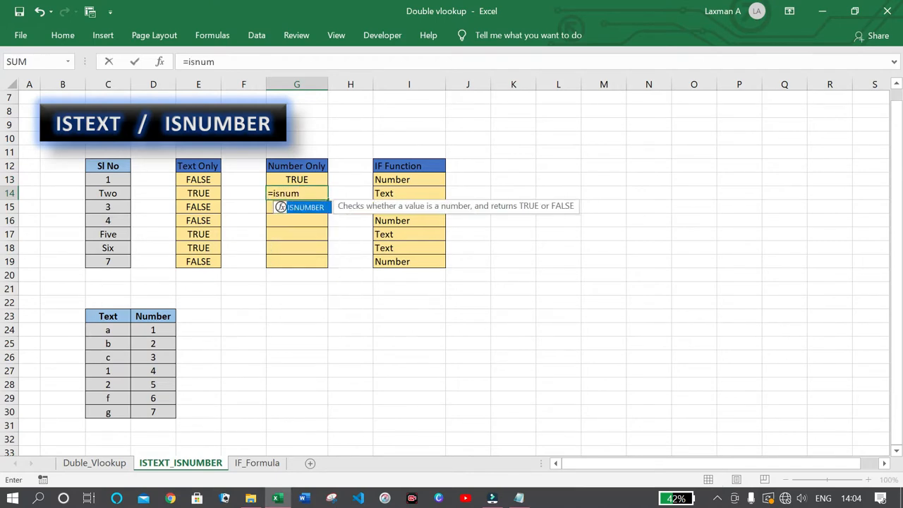
pyautogui.doubleClick(281, 206)
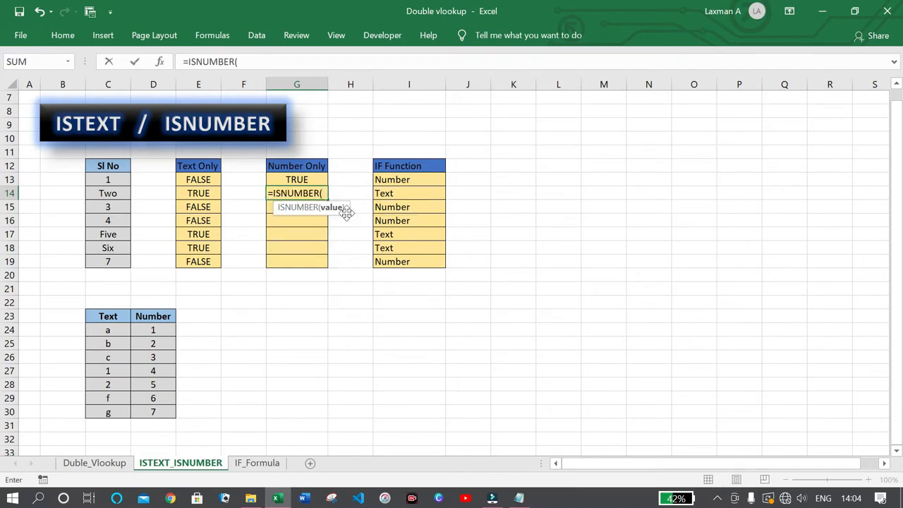
pyautogui.click(106, 192)
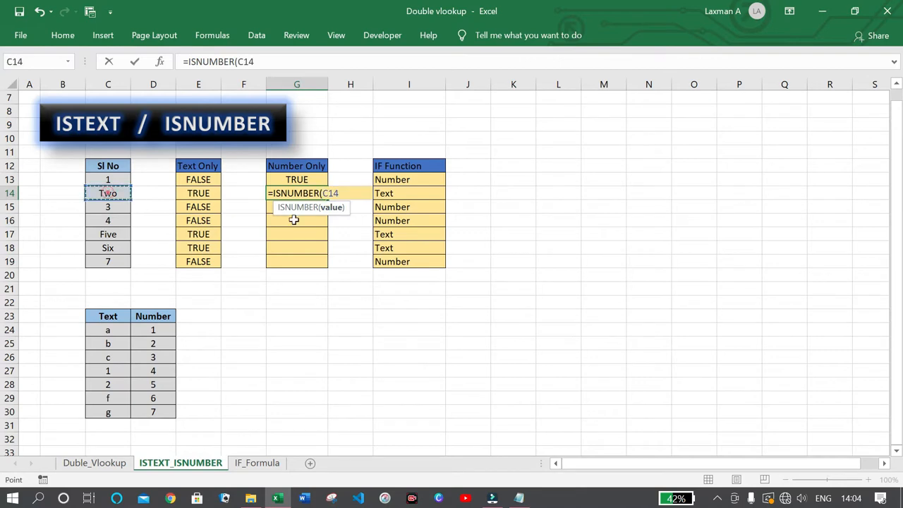
pyautogui.press('Return')
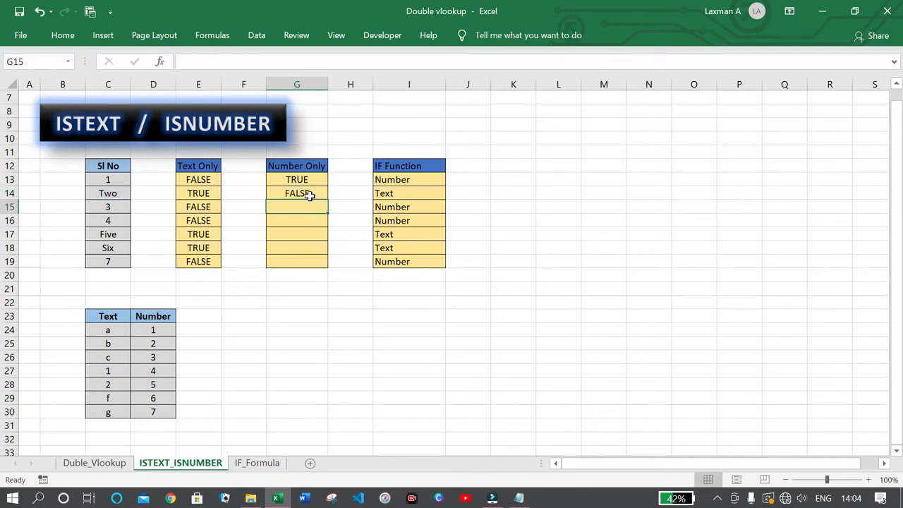
pyautogui.click(310, 193)
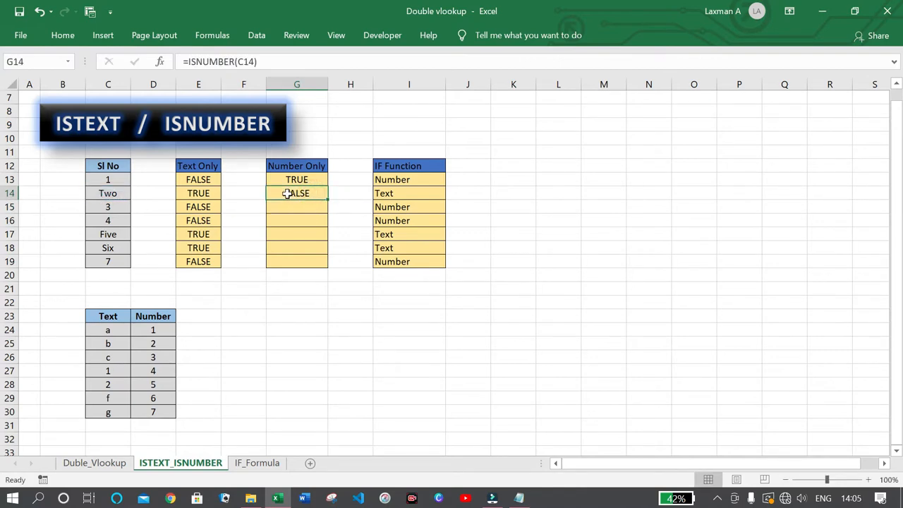
pyautogui.click(110, 193)
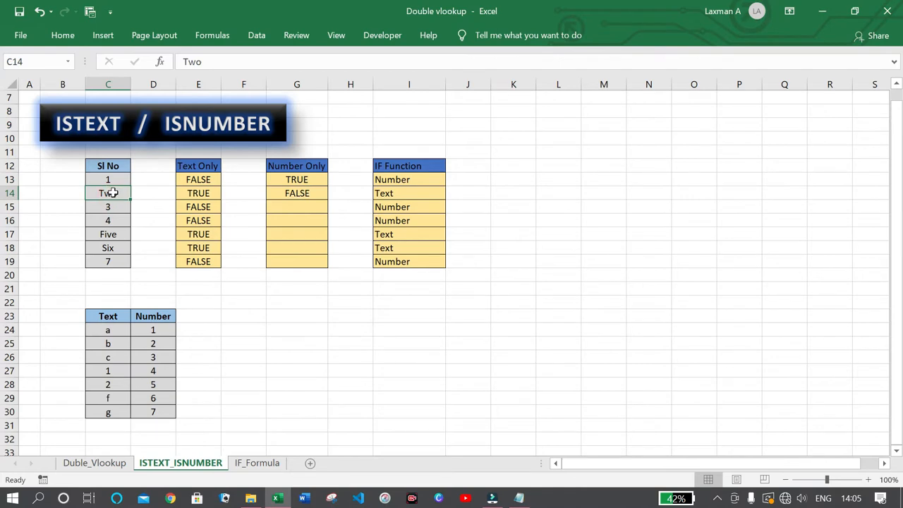
# Fill the ISNUMBER formula from G14 down to G19 and compare the results with the Sl No entries and the Text Only column
pyautogui.click(287, 193)
pyautogui.moveTo(326, 199); pyautogui.dragTo(325, 267)
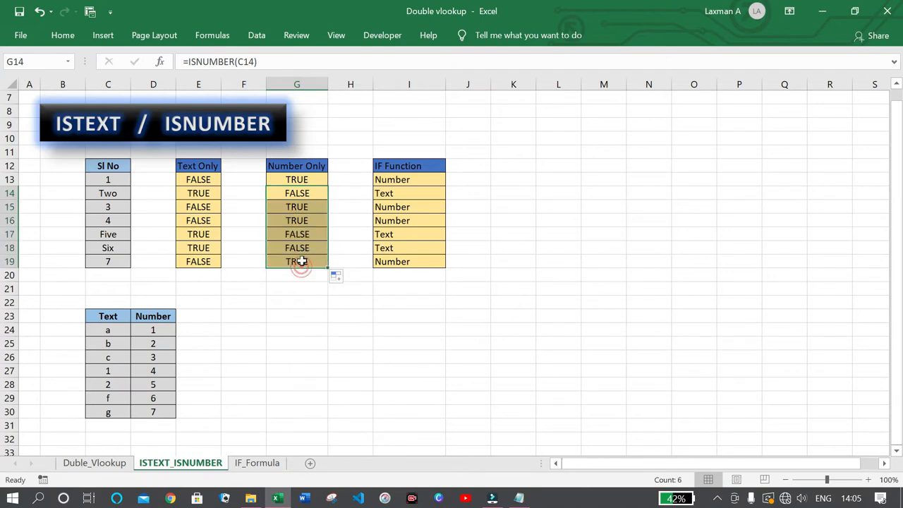
pyautogui.click(296, 206)
pyautogui.moveTo(296, 207); pyautogui.dragTo(296, 219)
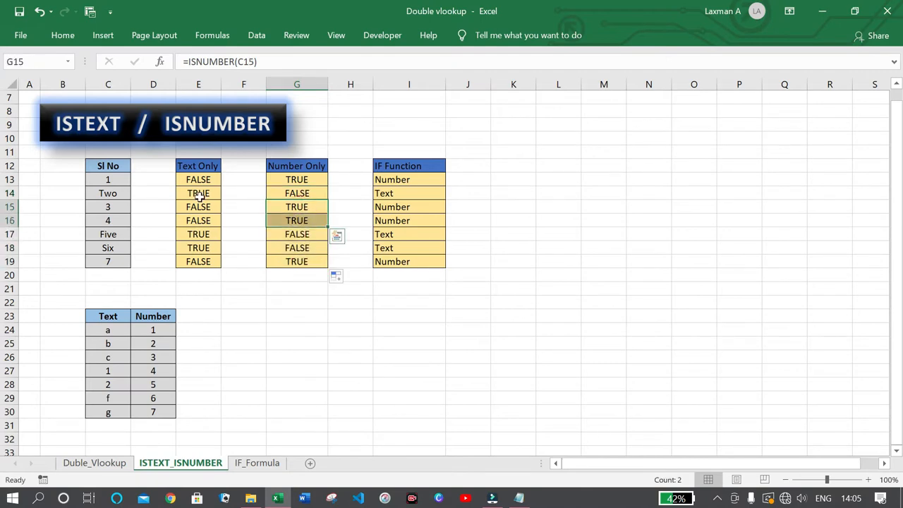
pyautogui.moveTo(113, 207); pyautogui.dragTo(120, 247)
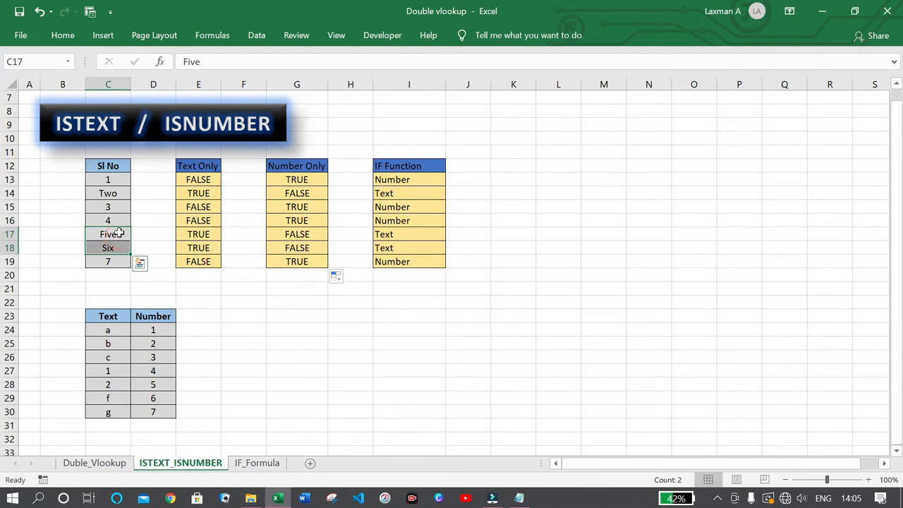
pyautogui.moveTo(296, 234); pyautogui.dragTo(299, 249)
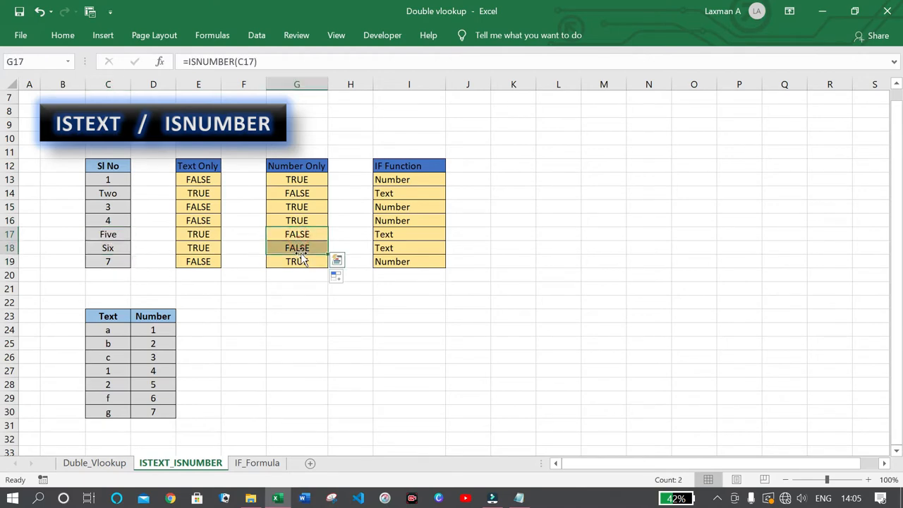
pyautogui.click(292, 276)
pyautogui.click(282, 182)
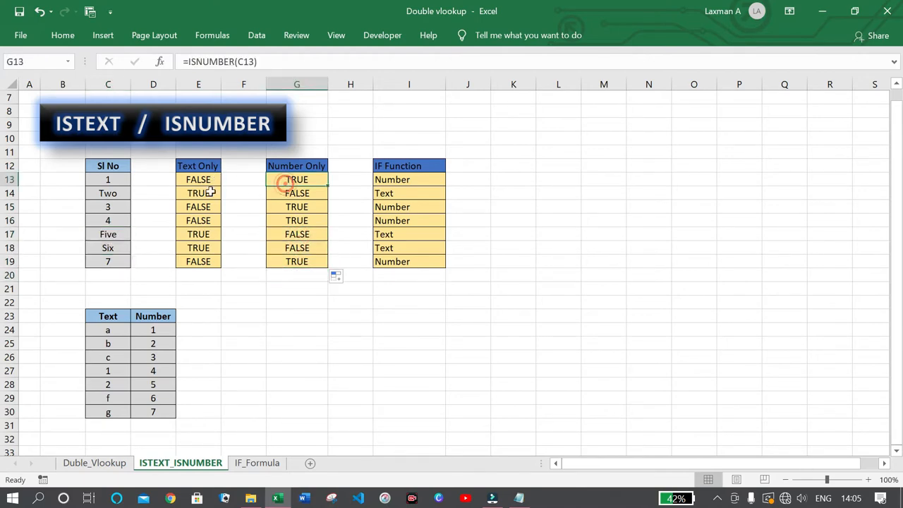
pyautogui.click(211, 192)
pyautogui.click(289, 197)
pyautogui.click(286, 219)
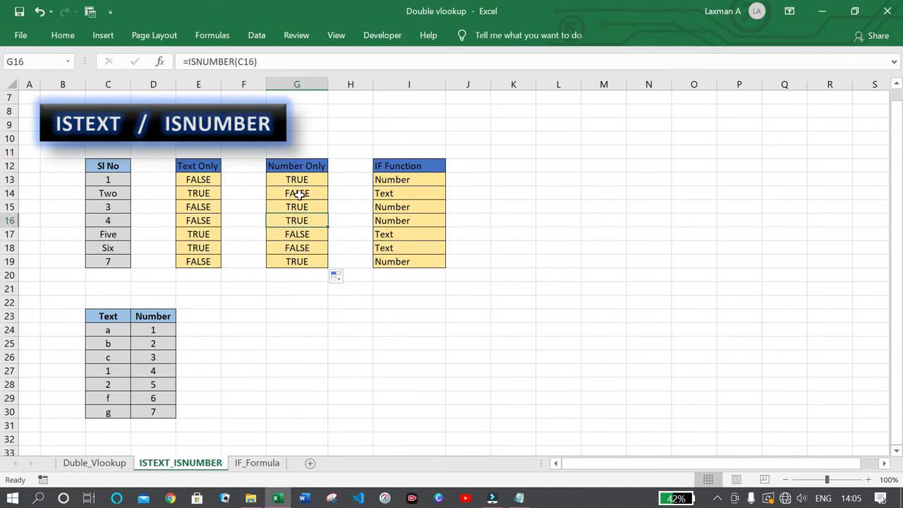
# Clear the existing formulas from the IF Function column, cells I13:I19
pyautogui.click(397, 167)
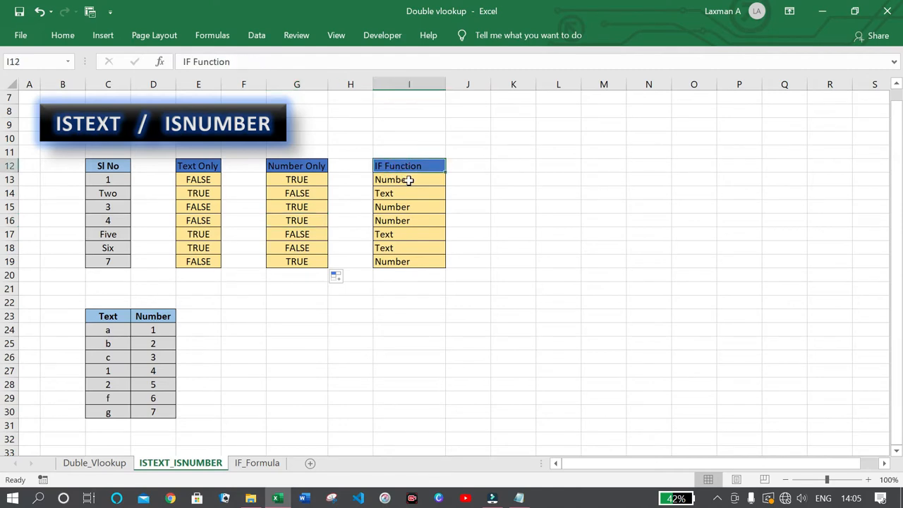
pyautogui.moveTo(410, 180); pyautogui.dragTo(405, 263)
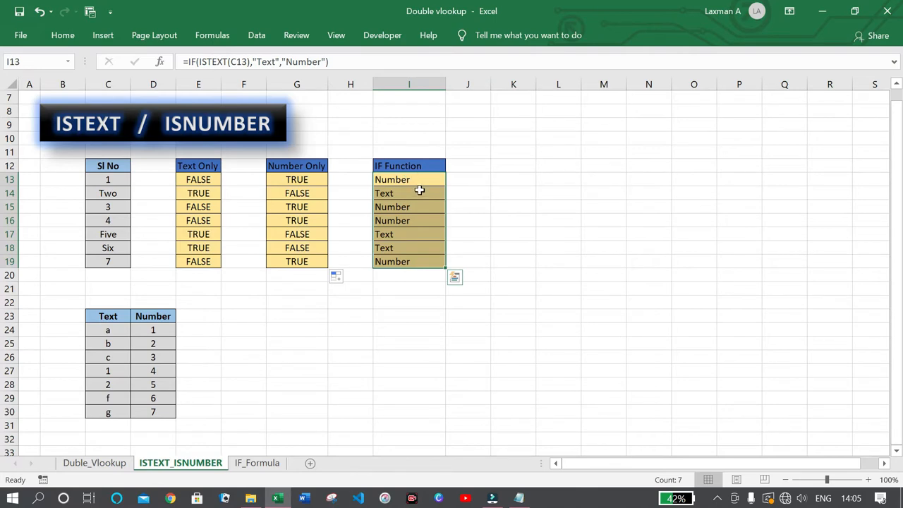
pyautogui.press('Delete')
pyautogui.click(527, 191)
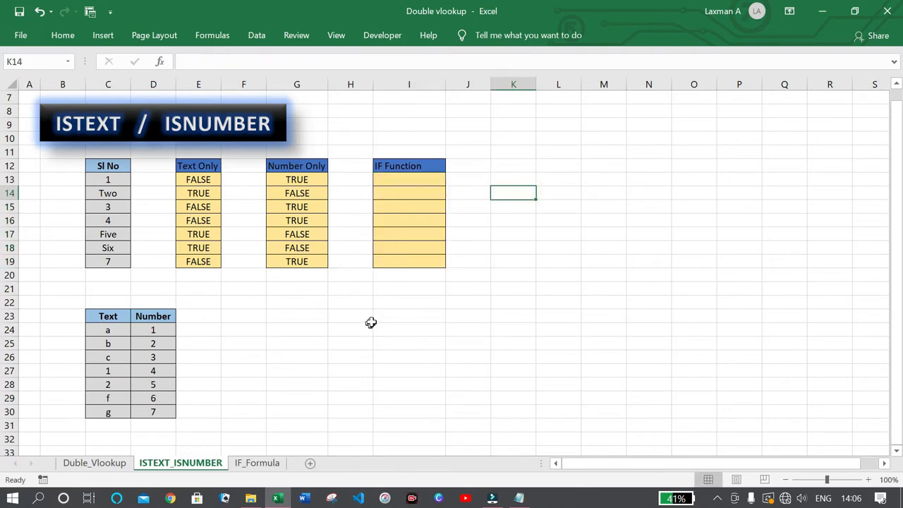
pyautogui.moveTo(404, 178); pyautogui.dragTo(402, 259)
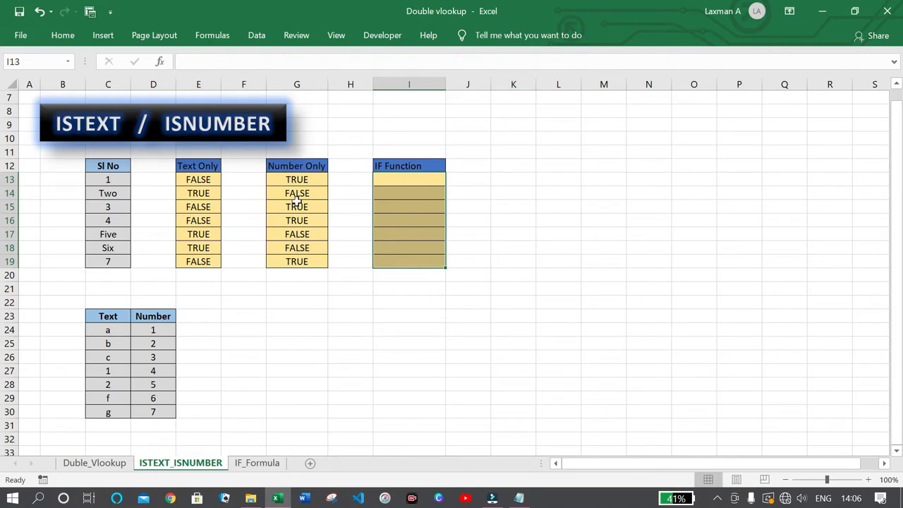
# Start an IF formula in cell I13 with ISTEXT(C13) as its logical test
pyautogui.click(405, 180)
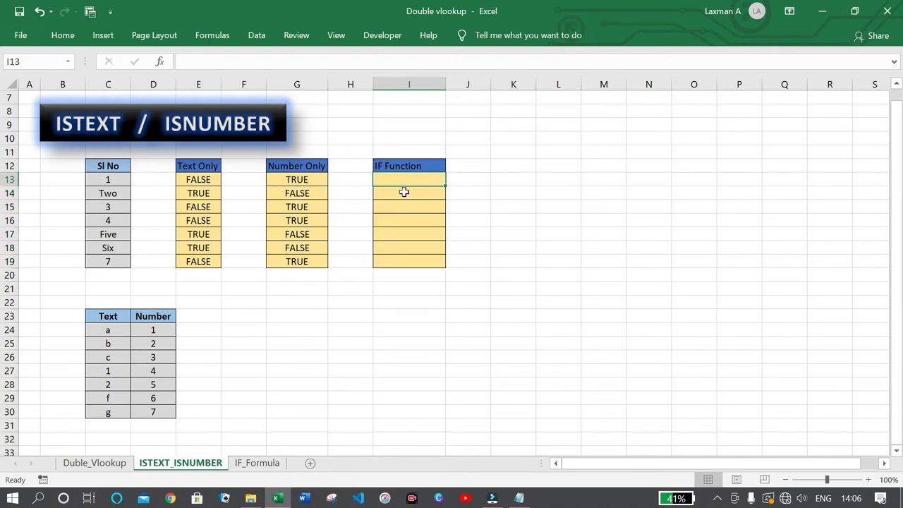
pyautogui.click(403, 224)
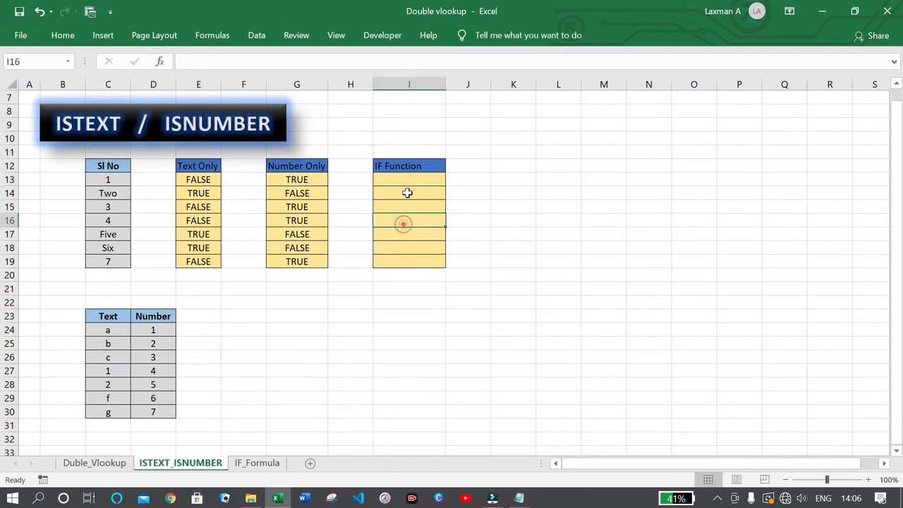
pyautogui.click(409, 180)
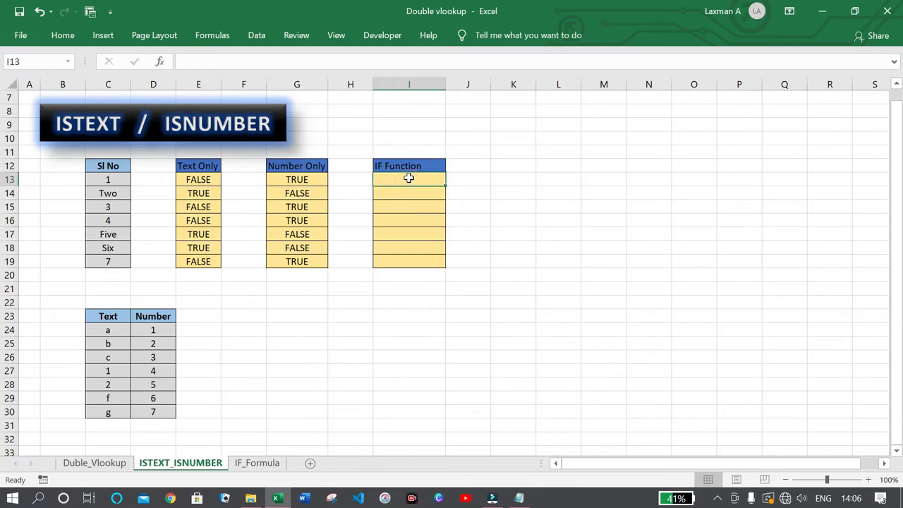
pyautogui.write('=if')
pyautogui.press('Tab')
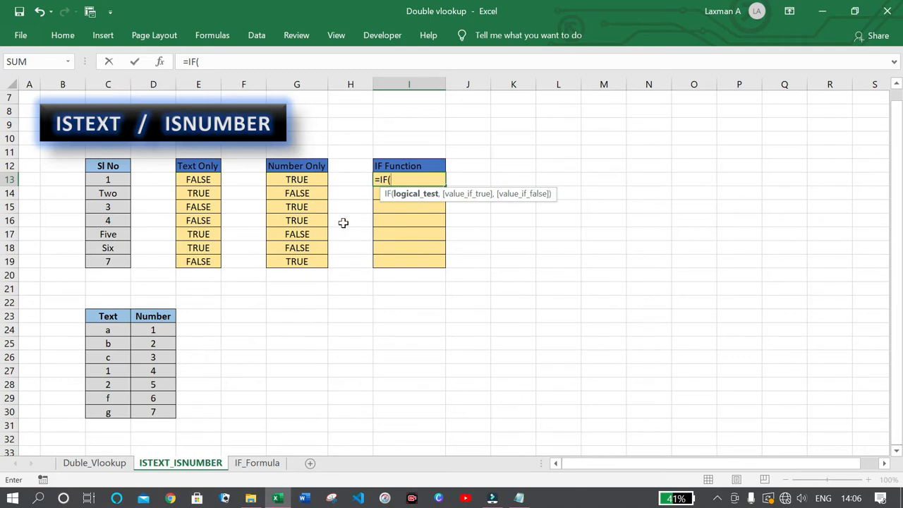
pyautogui.write('iste')
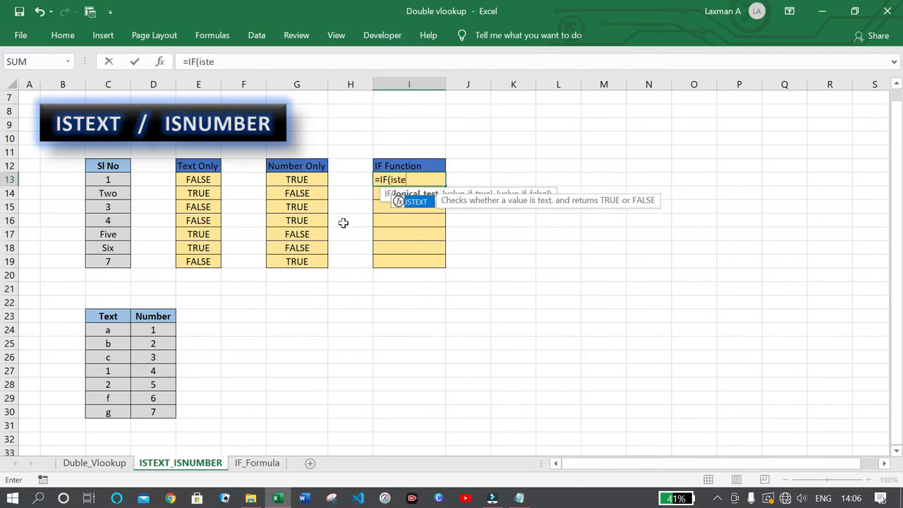
pyautogui.press('Tab')
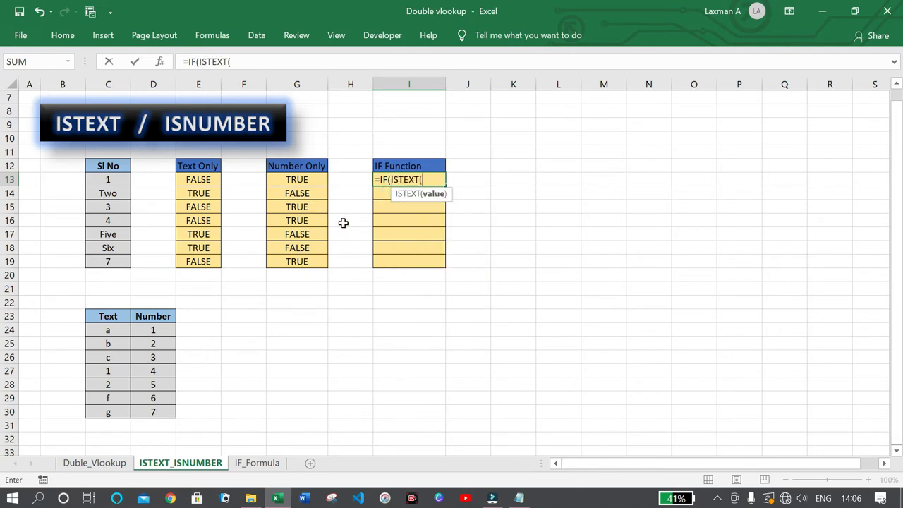
pyautogui.click(115, 181)
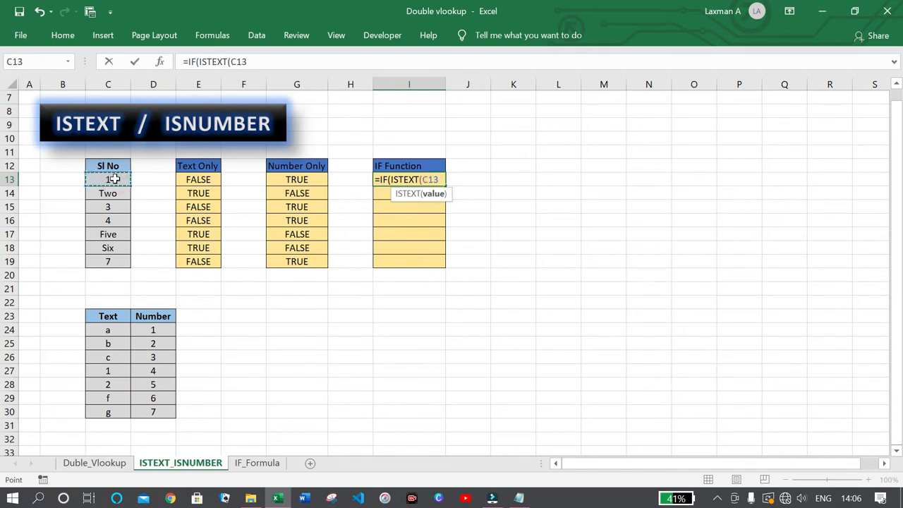
pyautogui.write(')')
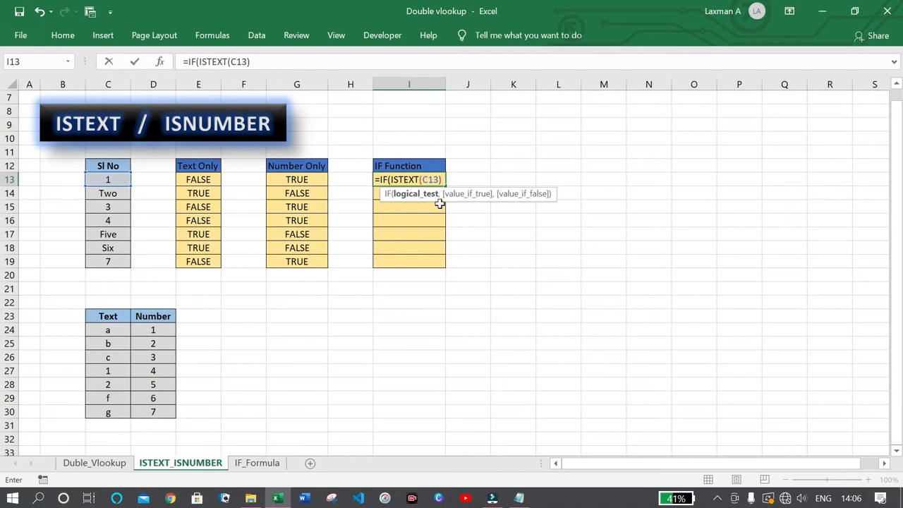
# Complete the I13 formula with "Text" as the value if true and "Number" as the value if false
pyautogui.write(', "Text')
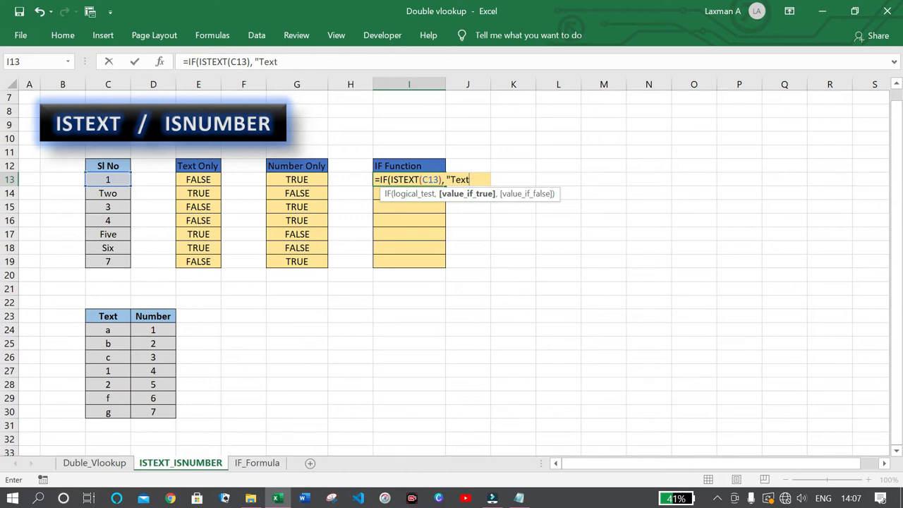
pyautogui.write('", ')
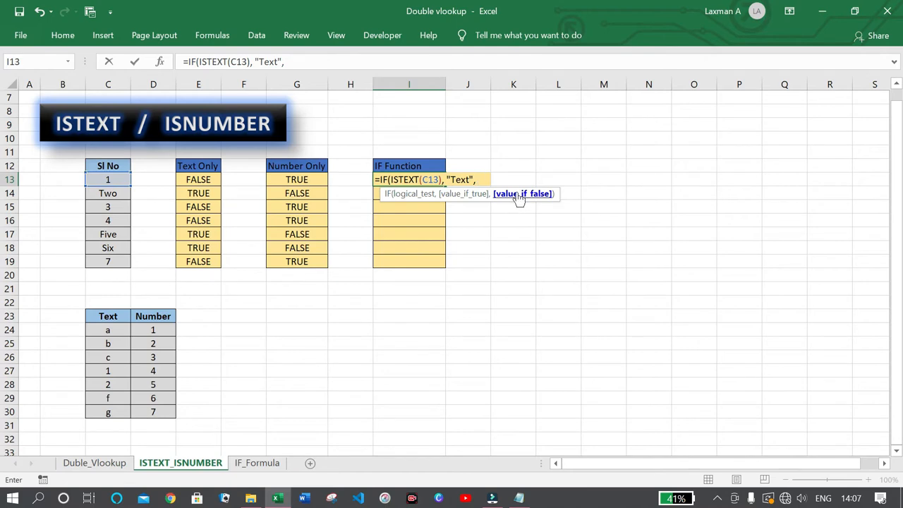
pyautogui.write('Num')
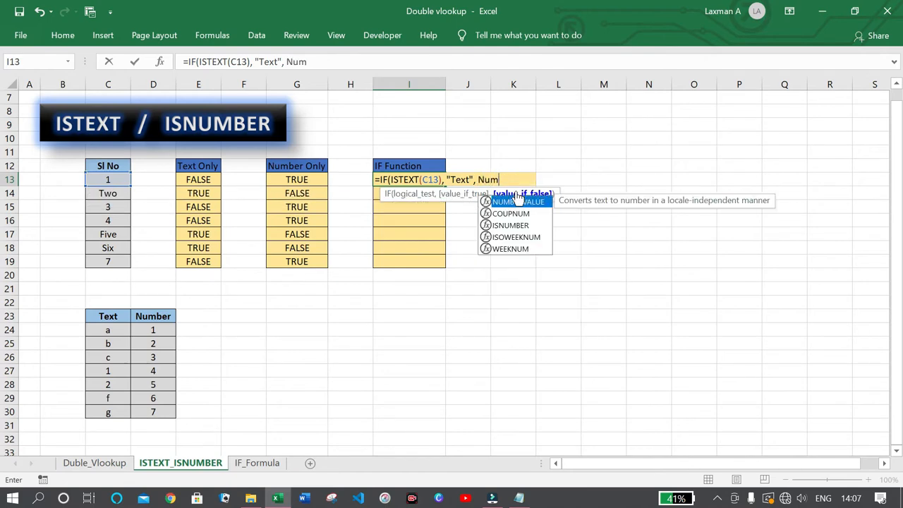
pyautogui.write('ber"')
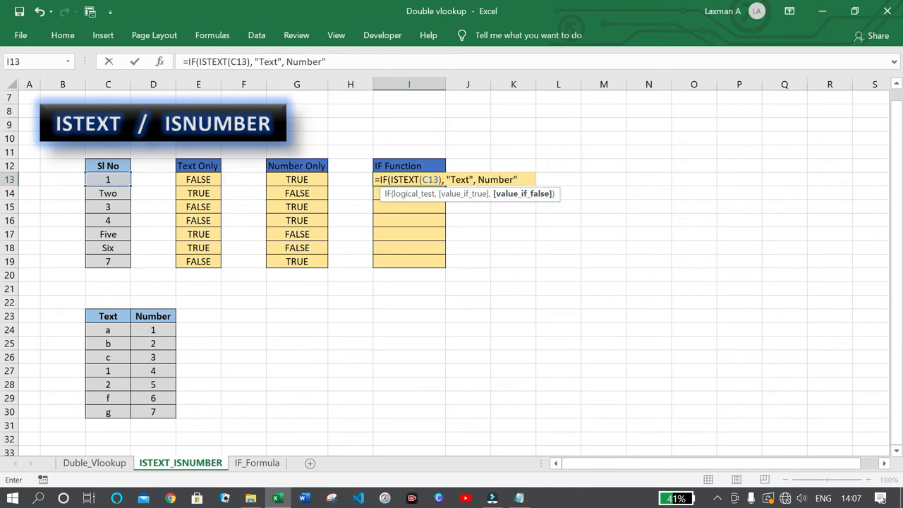
pyautogui.click(478, 180)
pyautogui.write('"')
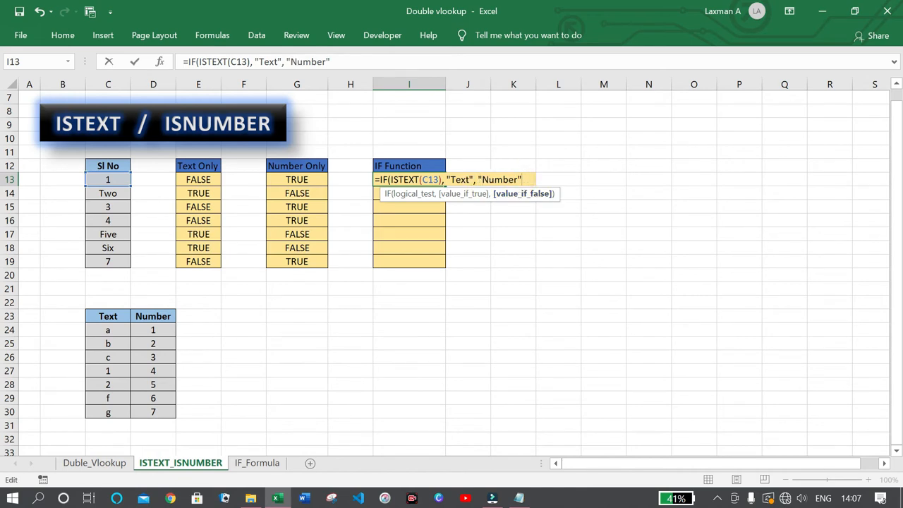
pyautogui.write(')')
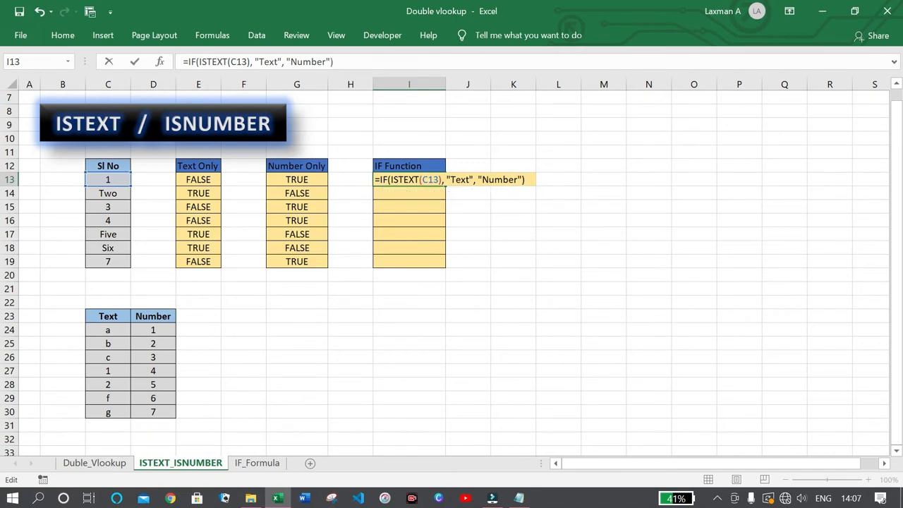
pyautogui.press('Return')
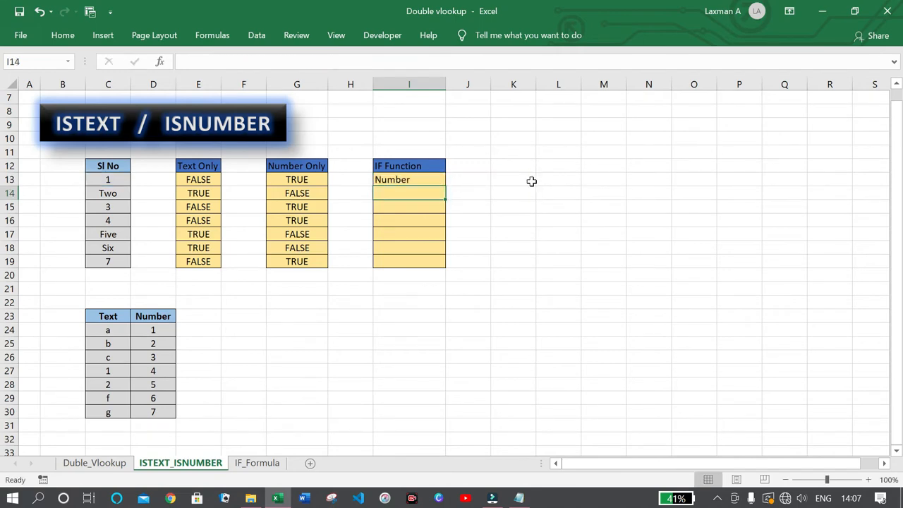
# Compare the IF formula's result in I13 with the Sl No entry in C13
pyautogui.click(413, 177)
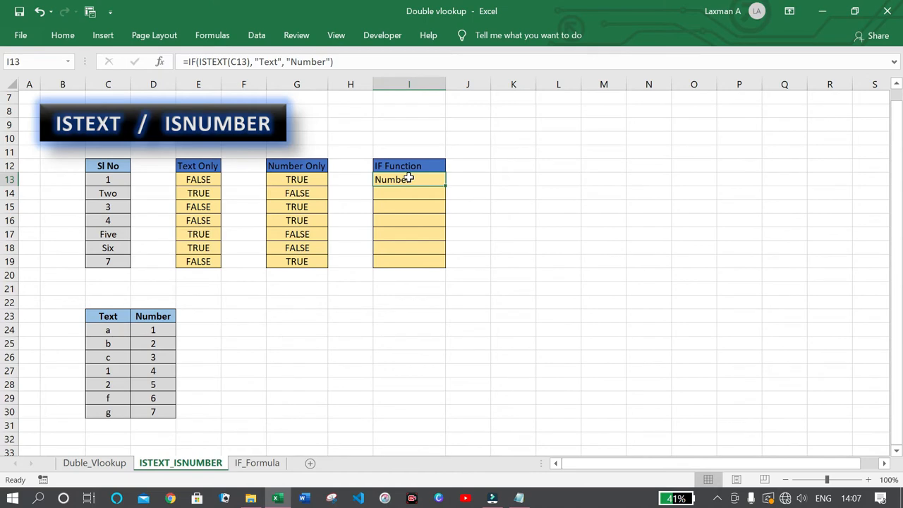
pyautogui.click(117, 178)
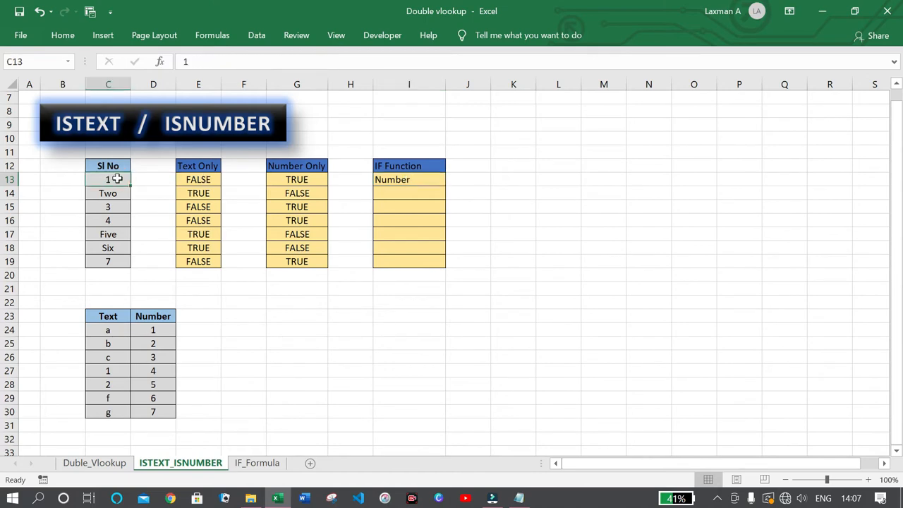
pyautogui.keyDown('ctrl'); pyautogui.click(392, 180); pyautogui.keyUp('ctrl')
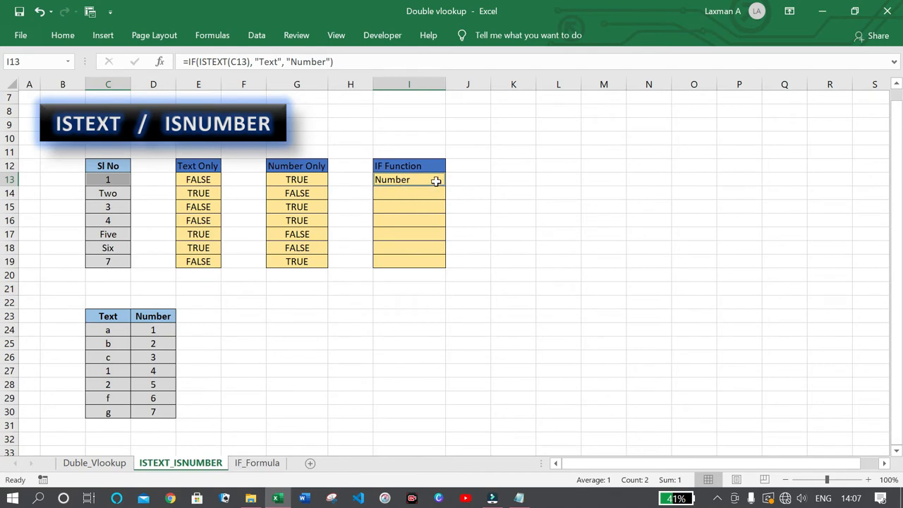
pyautogui.click(436, 180)
# Start an IF formula in cell I14 with ISNUMBER(C14) as its logical test
pyautogui.click(431, 192)
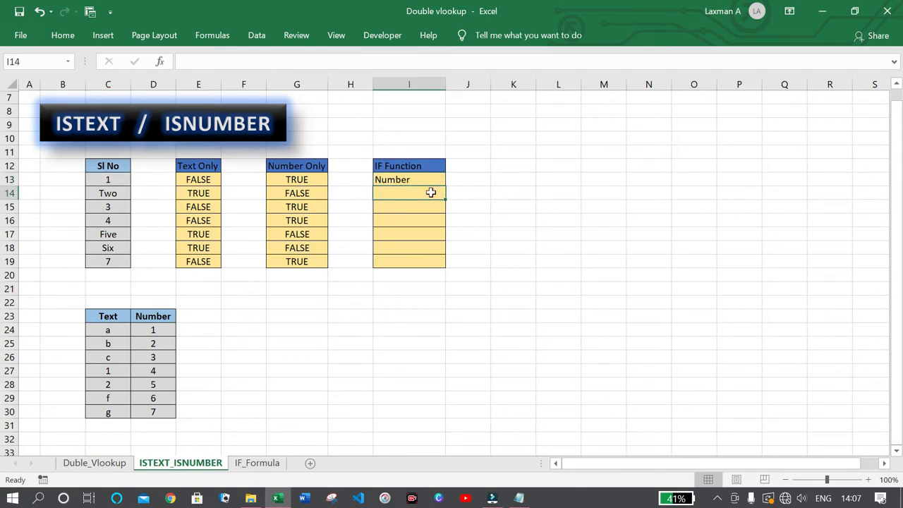
pyautogui.click(452, 192)
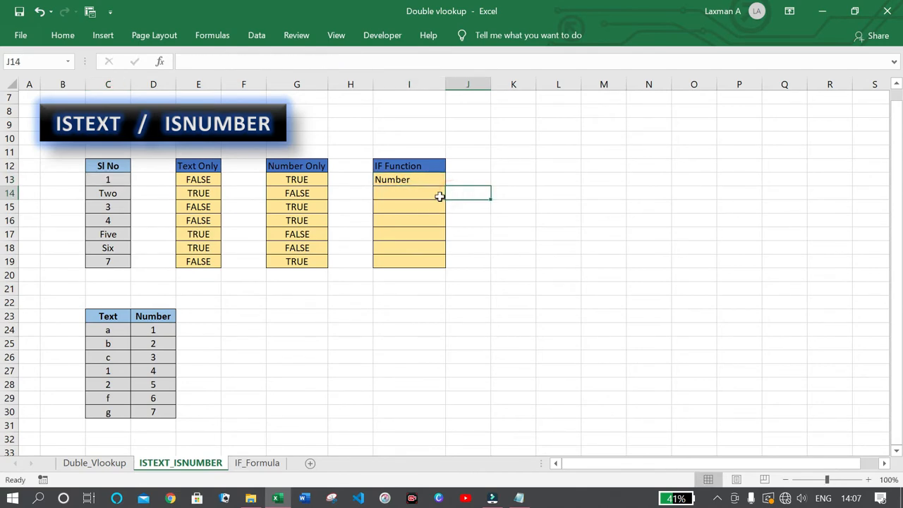
pyautogui.click(420, 195)
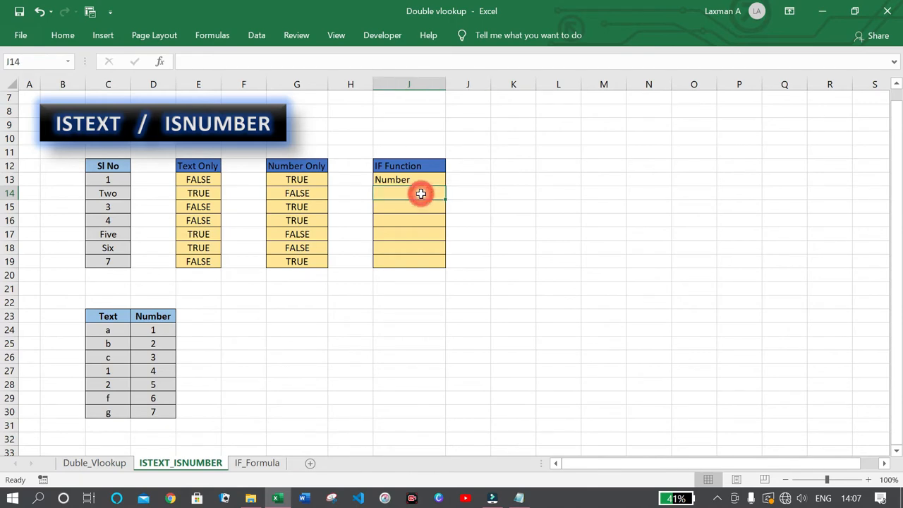
pyautogui.write('if')
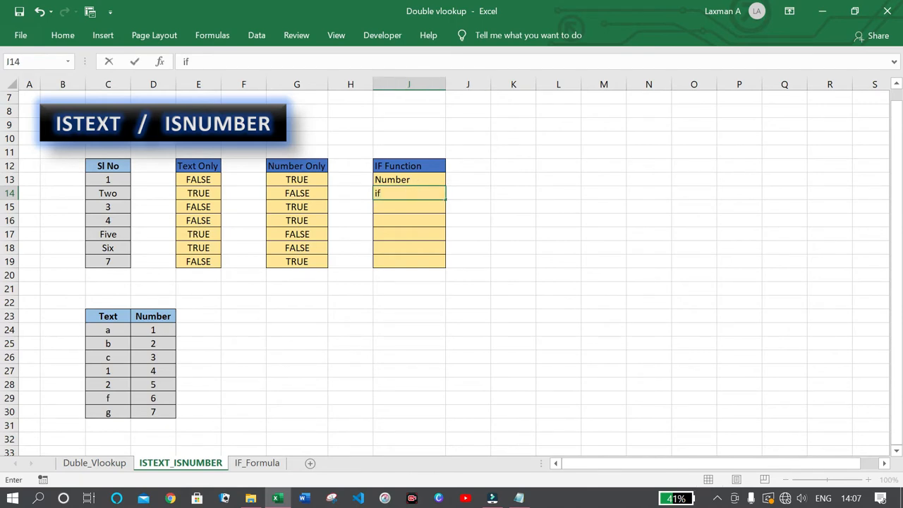
pyautogui.write('=if')
pyautogui.press('Tab')
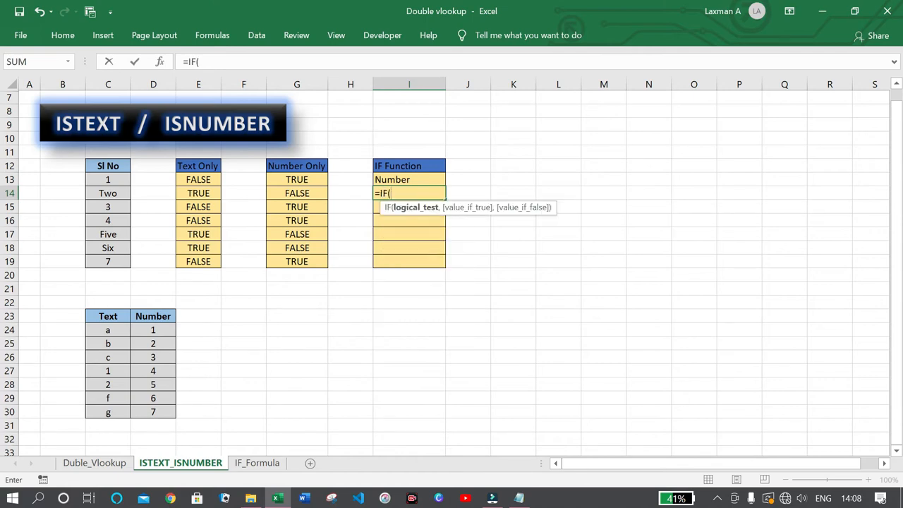
pyautogui.write('isnu')
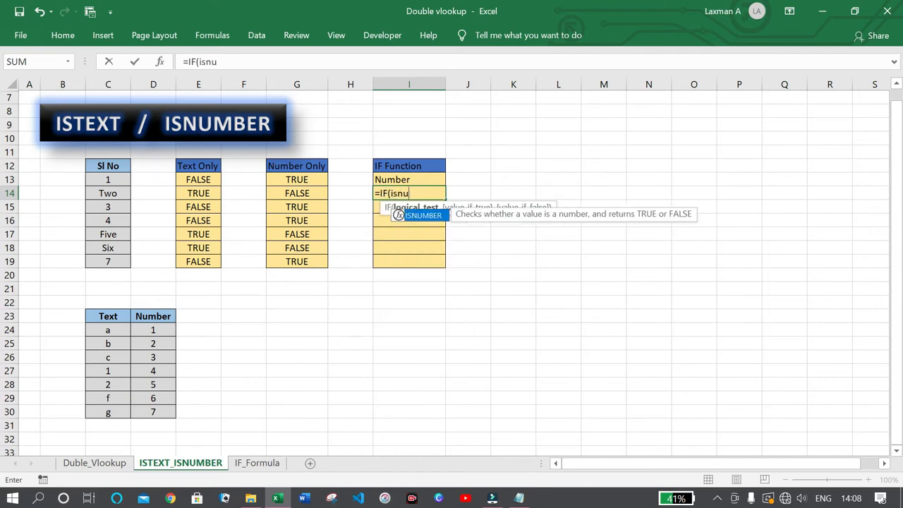
pyautogui.write('mb')
pyautogui.press('Tab')
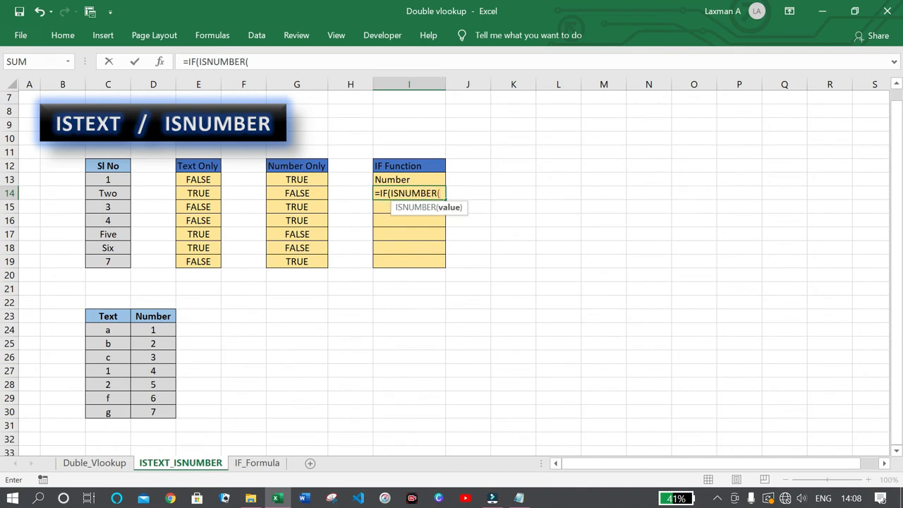
pyautogui.click(126, 193)
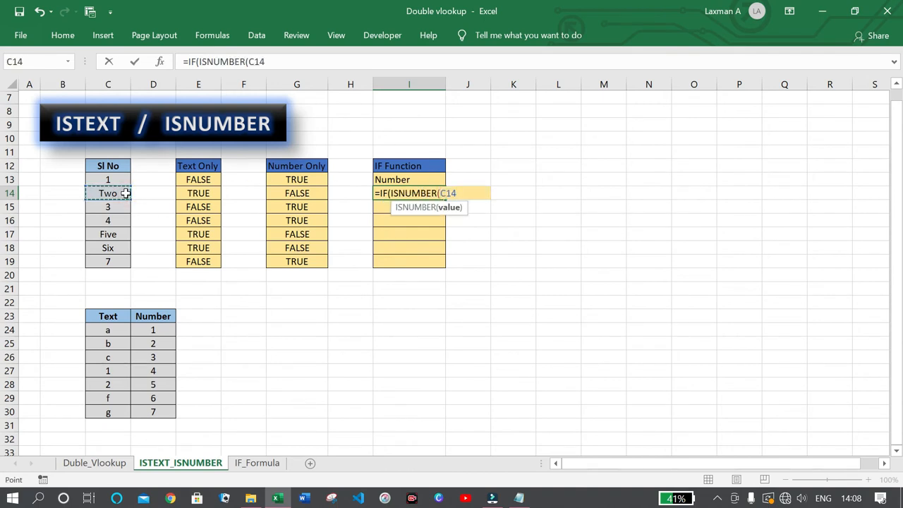
pyautogui.write(')')
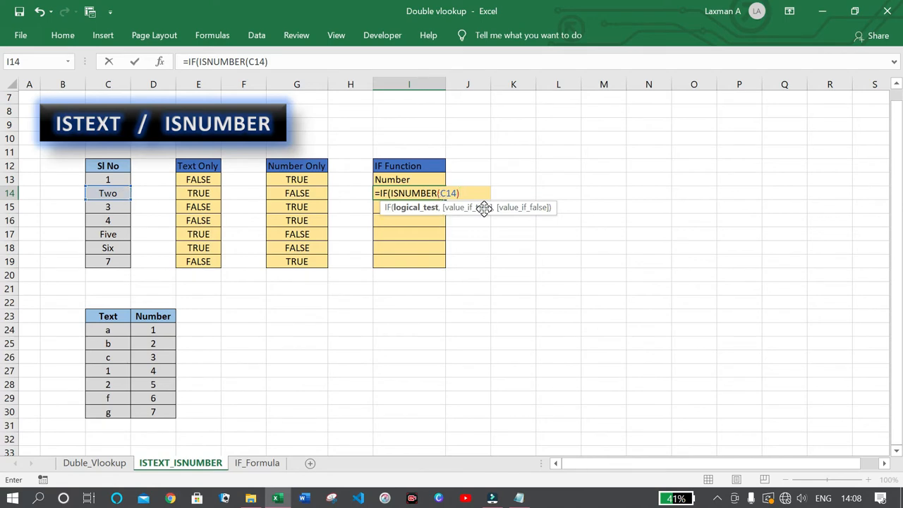
# Add Number as the value if true and Text as the value if false to the I14 formula, and close its parenthesis
pyautogui.write(',')
pyautogui.write('Num')
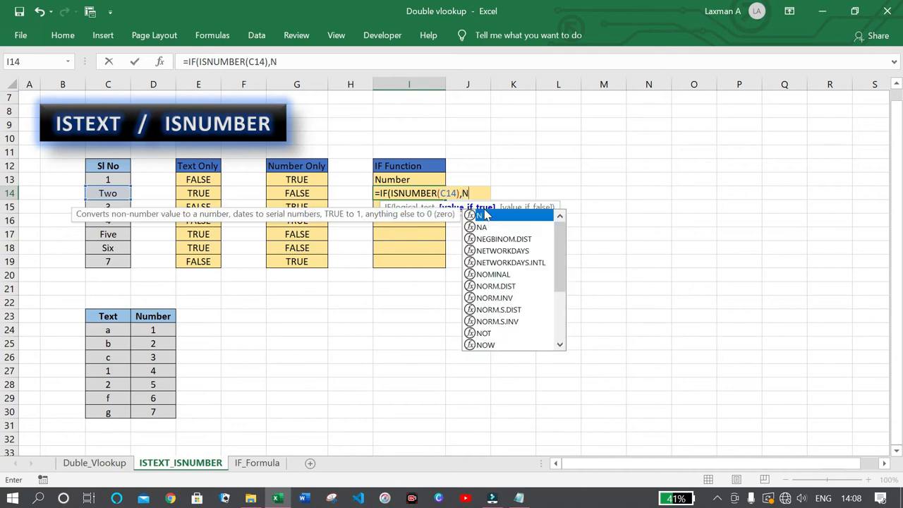
pyautogui.write('ber')
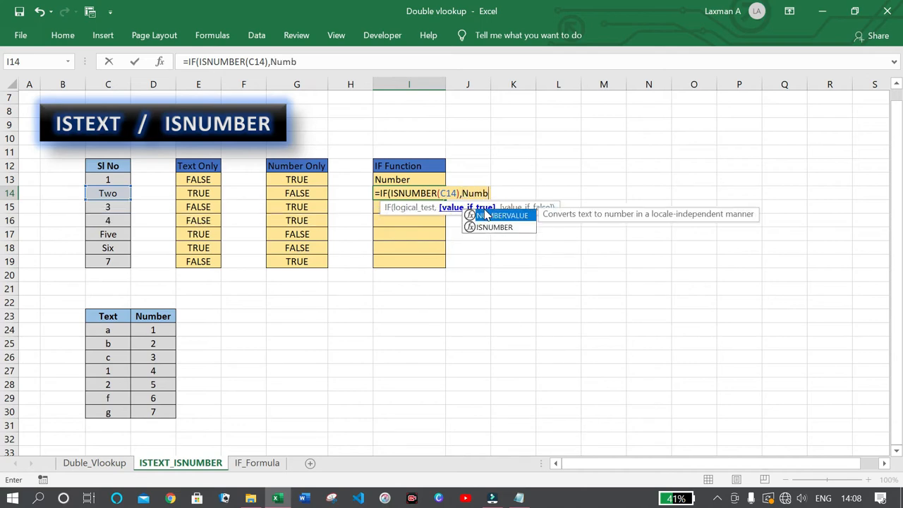
pyautogui.write(',')
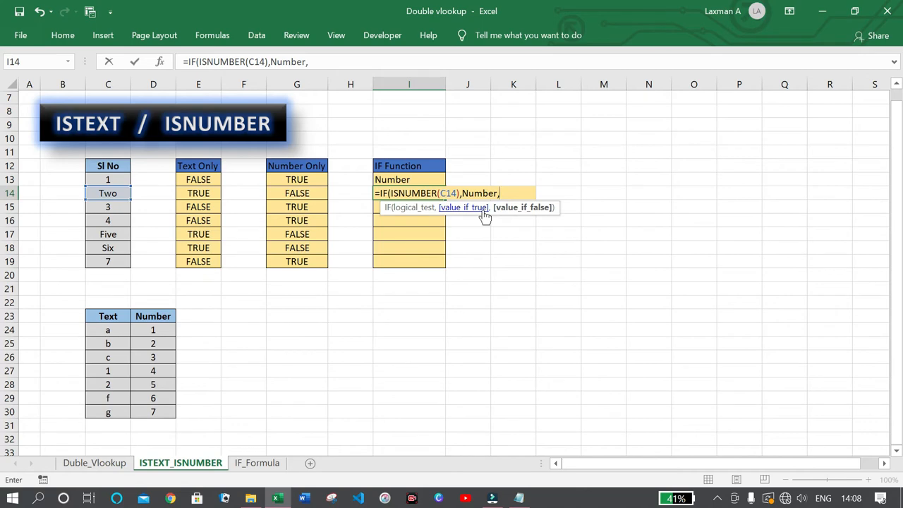
pyautogui.write('Te')
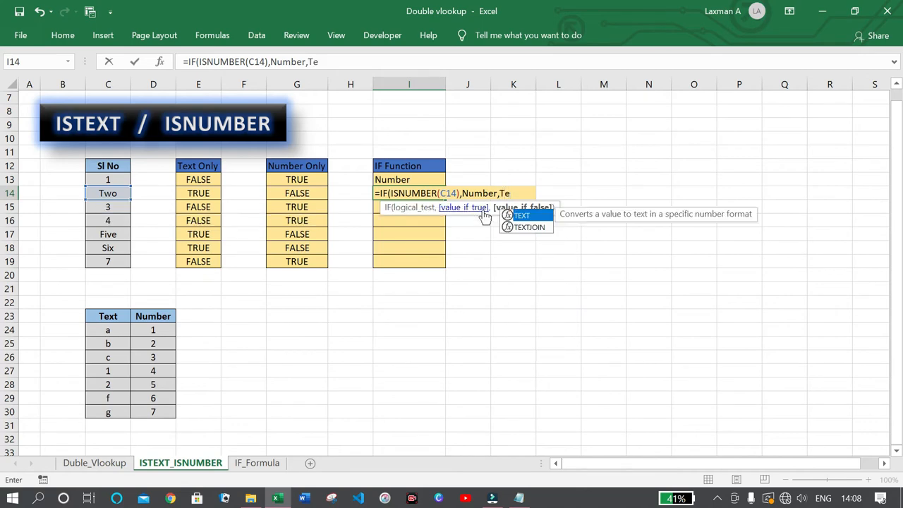
pyautogui.write('xt')
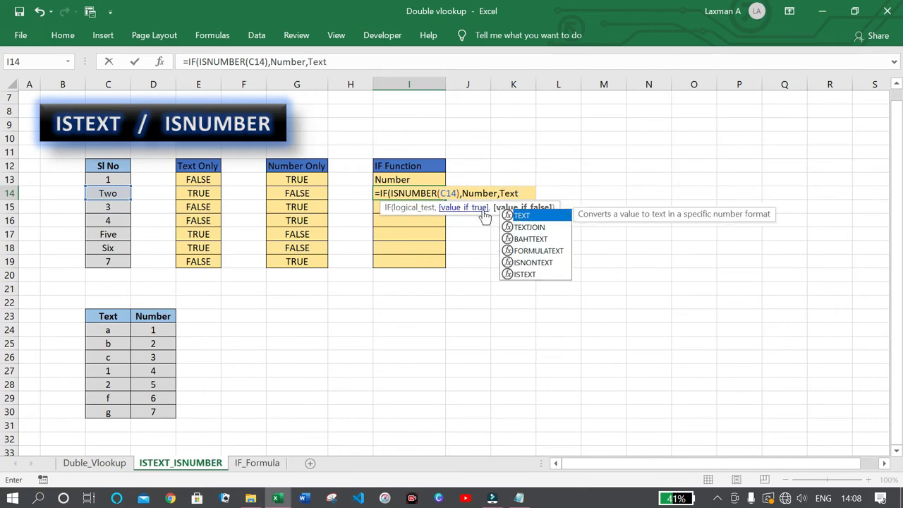
pyautogui.write(')')
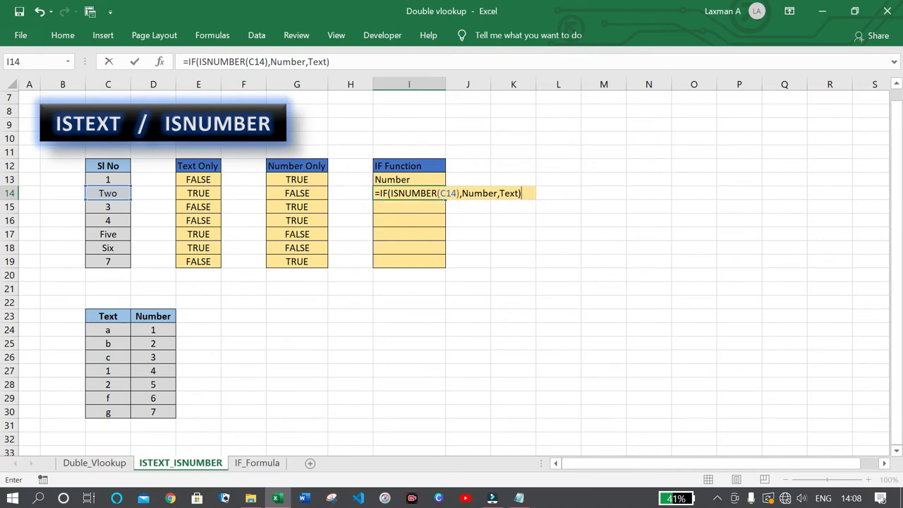
# Enclose Number and Text in double quotation marks in the I14 IF formula, and commit the formula
pyautogui.click(518, 193)
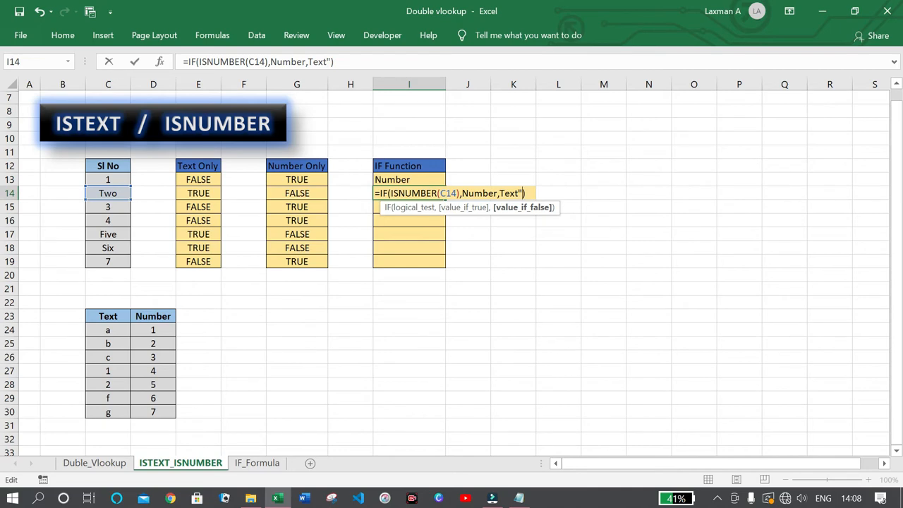
pyautogui.click(503, 193)
pyautogui.write('"')
pyautogui.click(497, 193)
pyautogui.write('"')
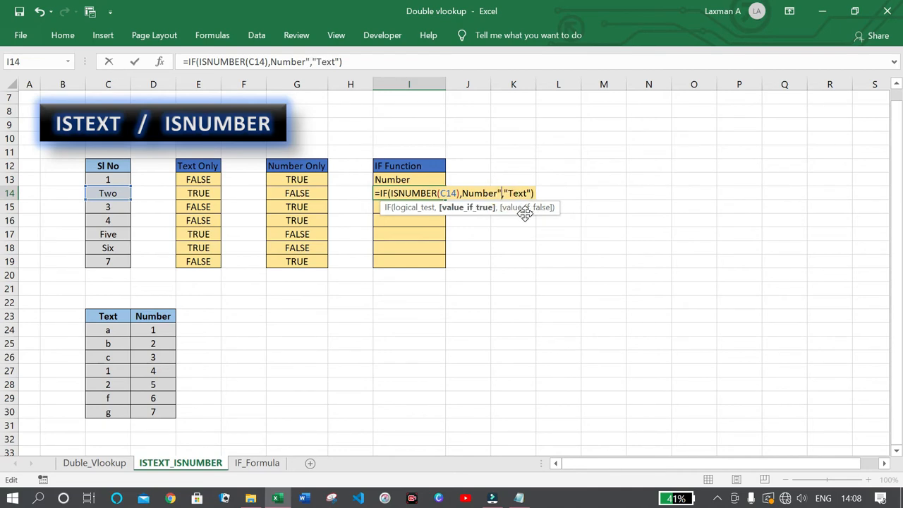
pyautogui.click(462, 193)
pyautogui.write('"')
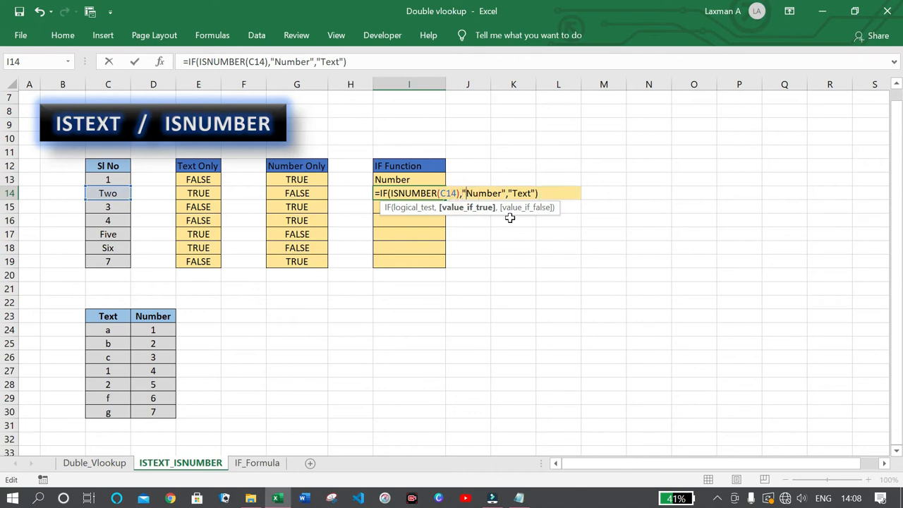
pyautogui.press('Return')
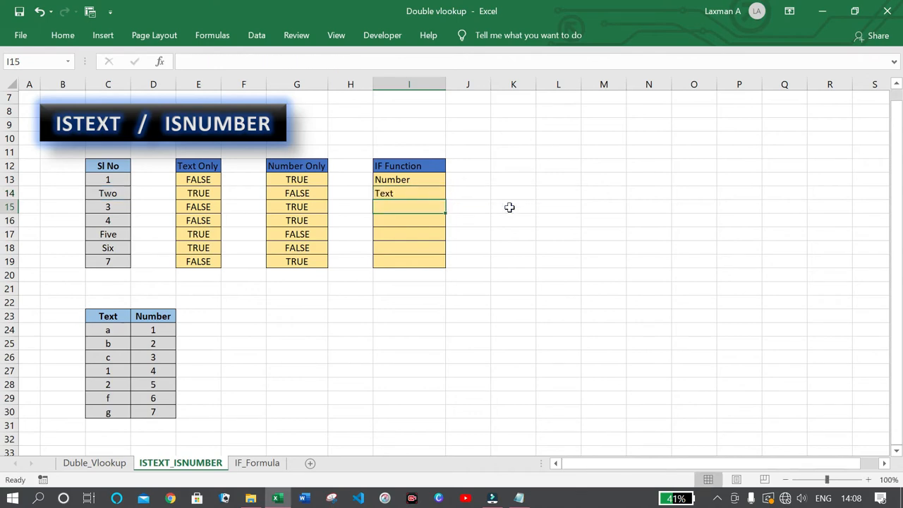
# Compare the IF formula's result in I14 with the Sl No entry in C14
pyautogui.click(390, 192)
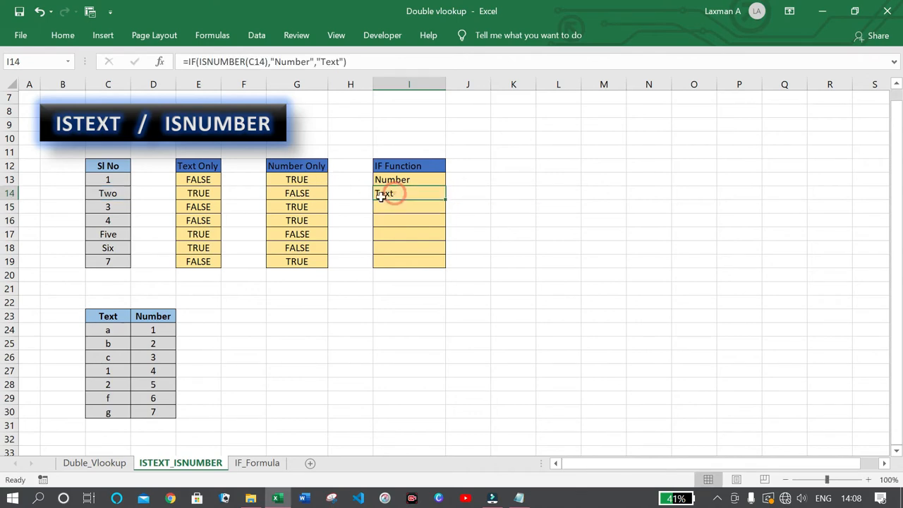
pyautogui.click(121, 189)
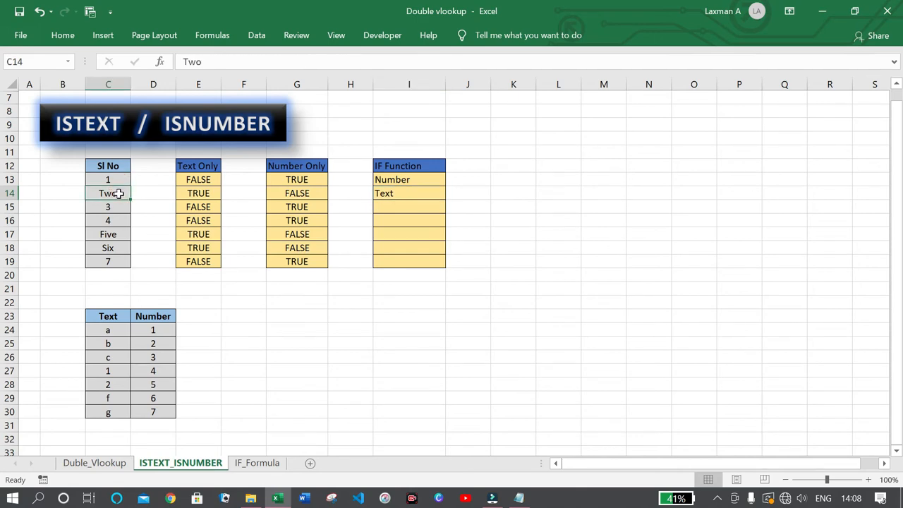
pyautogui.click(415, 193)
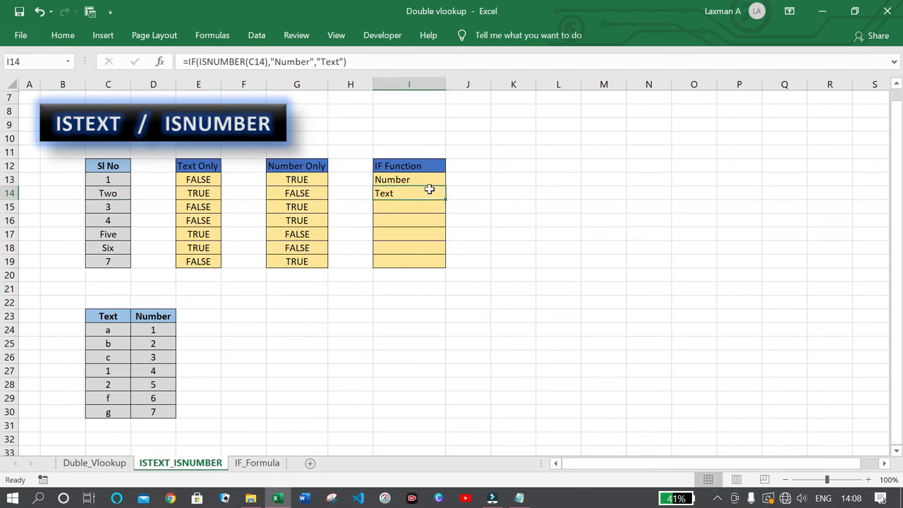
# Copy the ISTEXT-based IF formula from I13 into I15
pyautogui.click(426, 177)
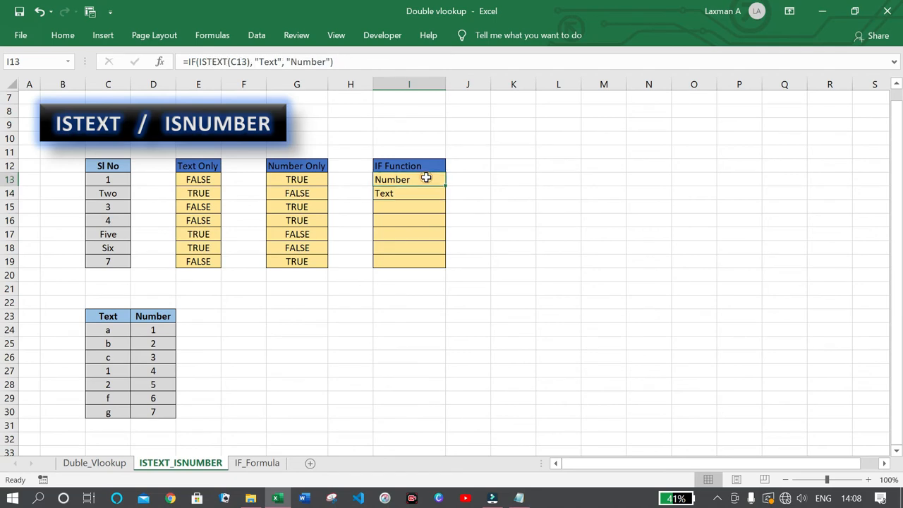
pyautogui.hotkey('ctrl', 'c')
pyautogui.click(410, 203)
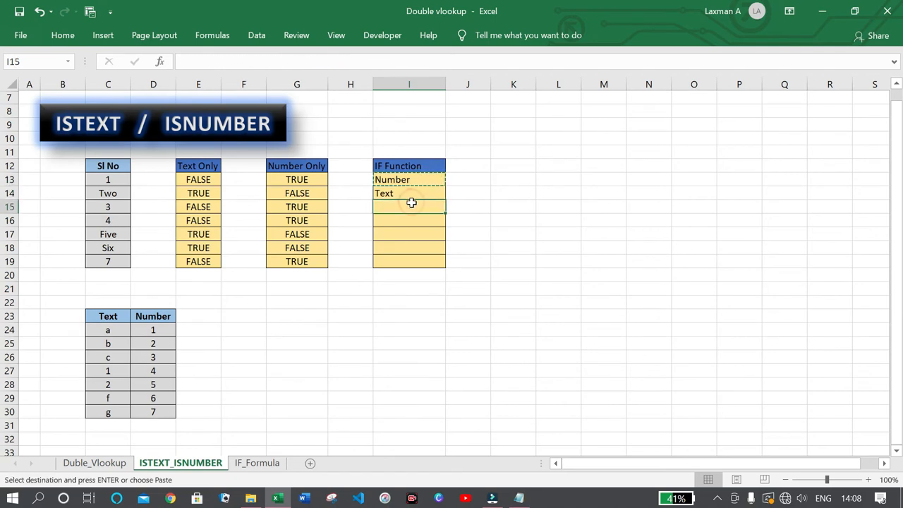
pyautogui.hotkey('ctrl', 'v')
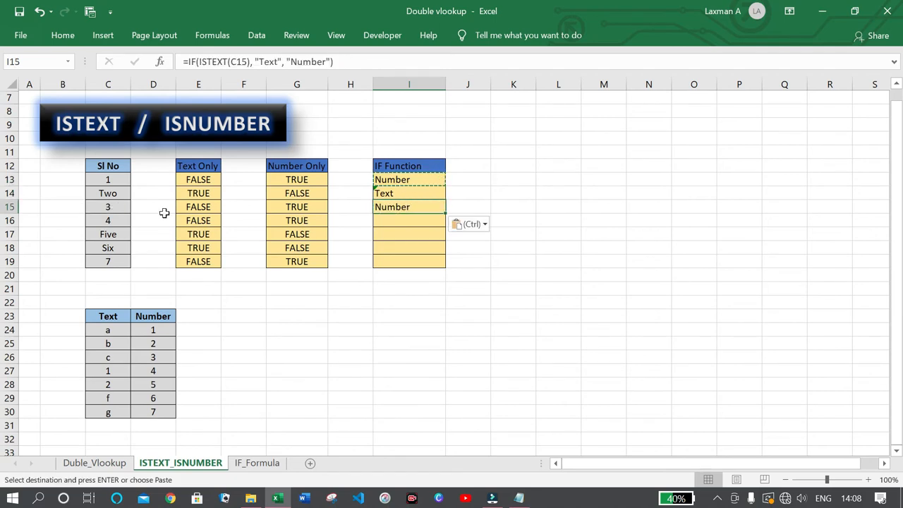
# Copy the ISNUMBER-based IF formula from I14 into I16
pyautogui.click(388, 188)
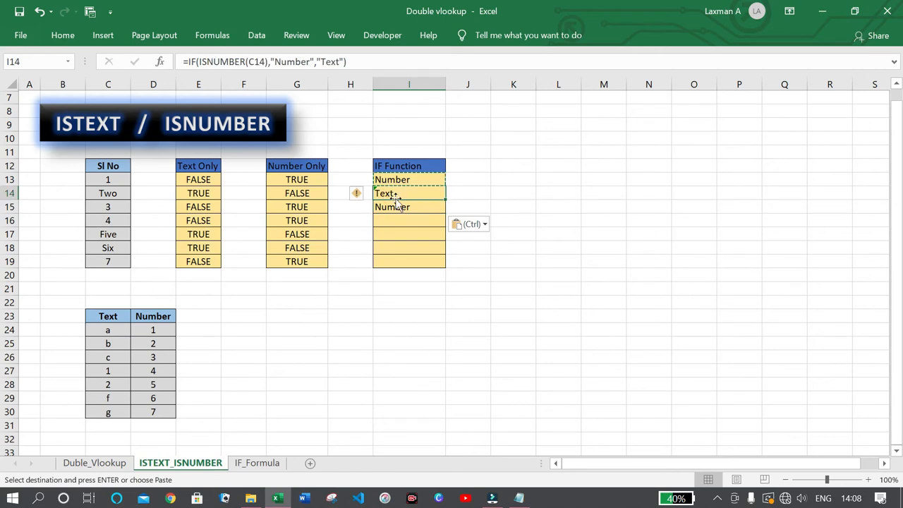
pyautogui.press('Escape')
pyautogui.hotkey('ctrl', 'c')
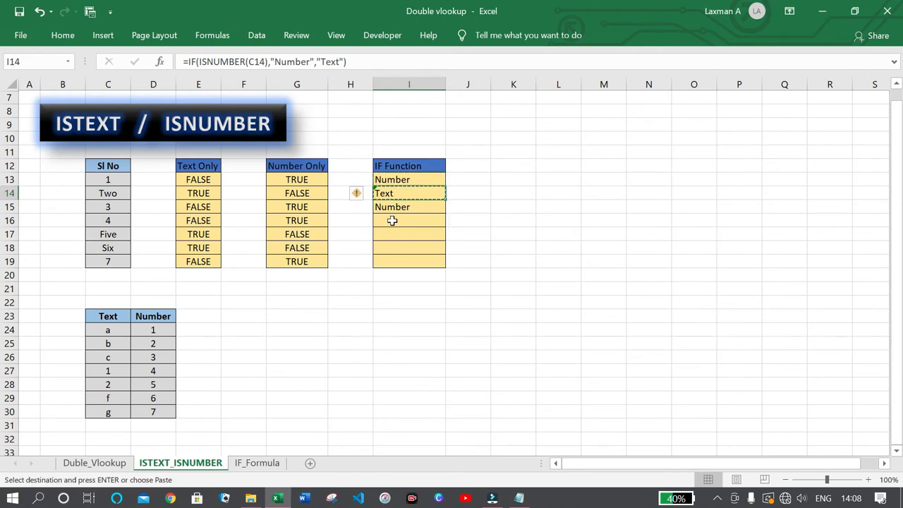
pyautogui.click(391, 220)
pyautogui.hotkey('ctrl', 'v')
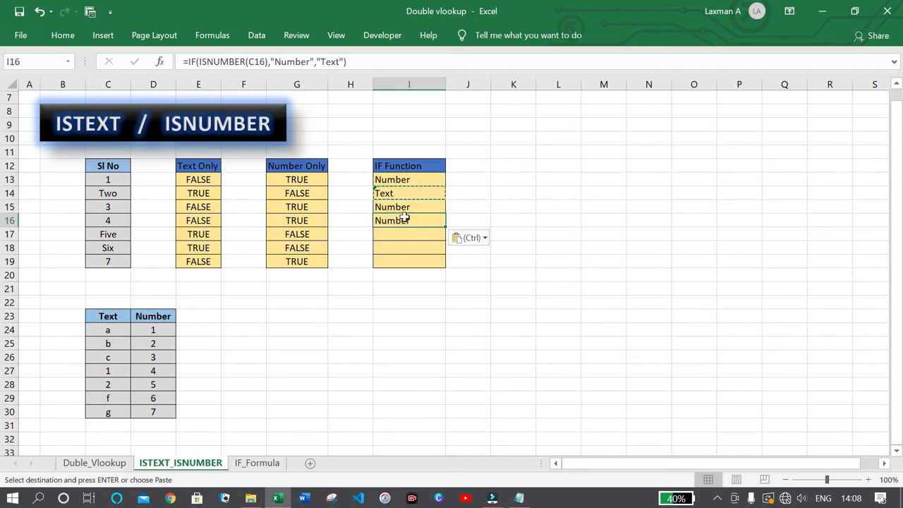
# Check the copied results in I15 and I16 against the Sl No entries, and review the source formulas in I13 and I14
pyautogui.click(118, 203)
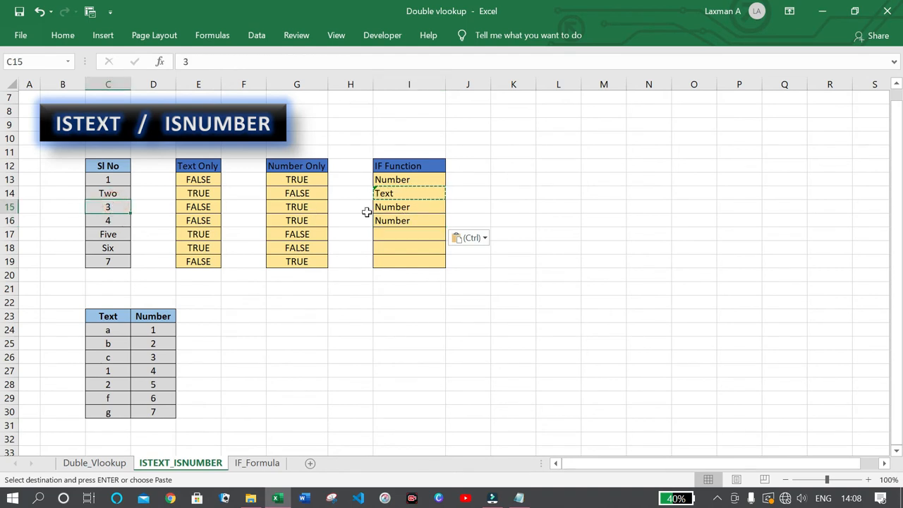
pyautogui.moveTo(381, 208); pyautogui.dragTo(386, 217)
pyautogui.click(390, 179)
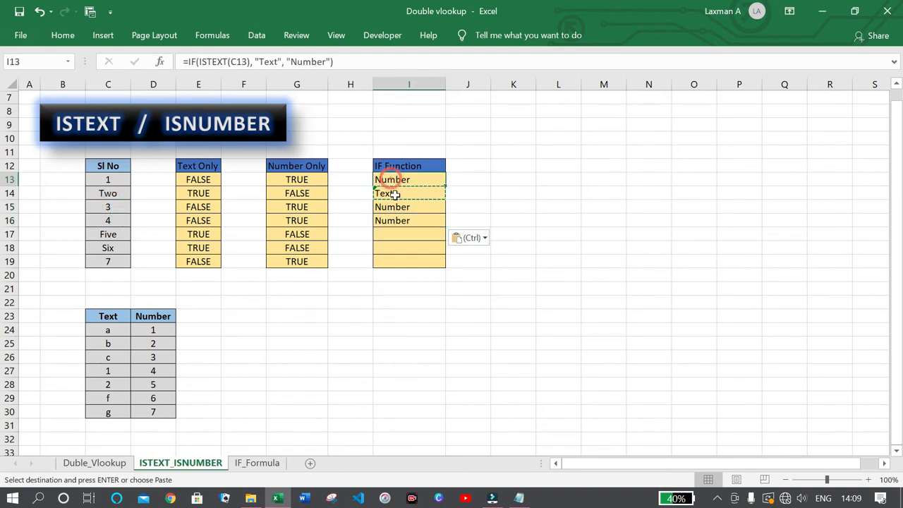
pyautogui.click(388, 190)
# Fill the IF formula from I16 down through I19
pyautogui.click(399, 223)
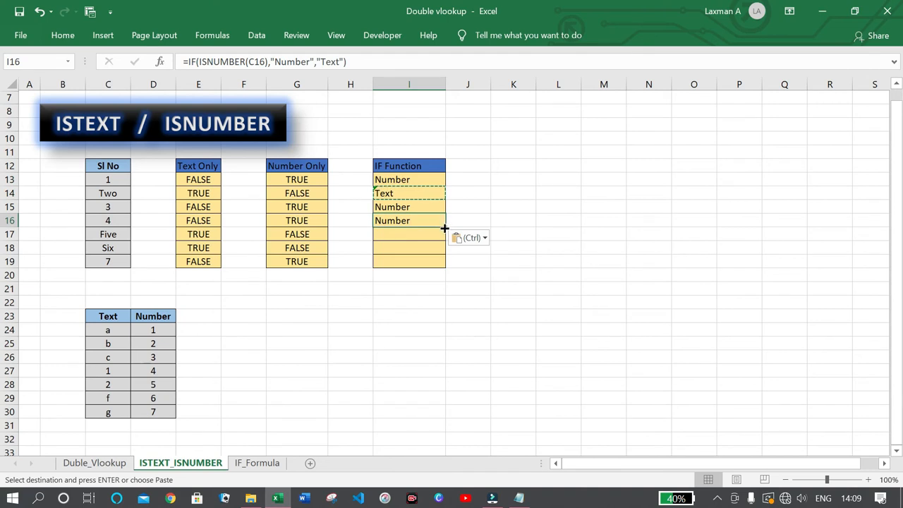
pyautogui.moveTo(445, 227); pyautogui.dragTo(440, 271)
pyautogui.click(459, 205)
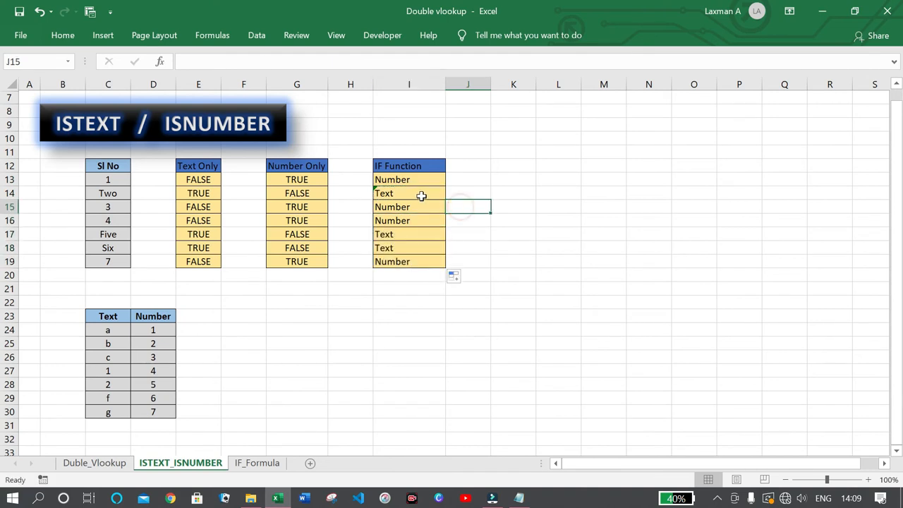
# Compare the IF Function column results row by row with the matching Sl No entries
pyautogui.click(412, 179)
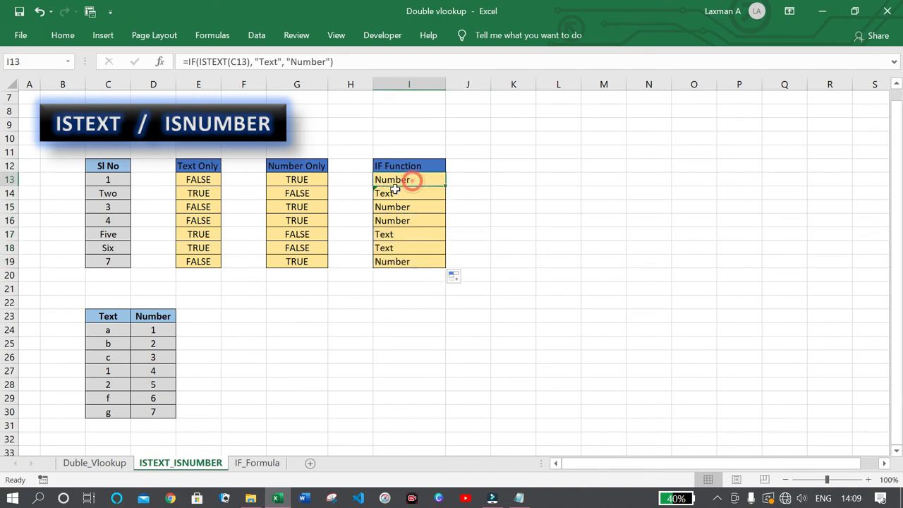
pyautogui.click(115, 177)
pyautogui.click(394, 191)
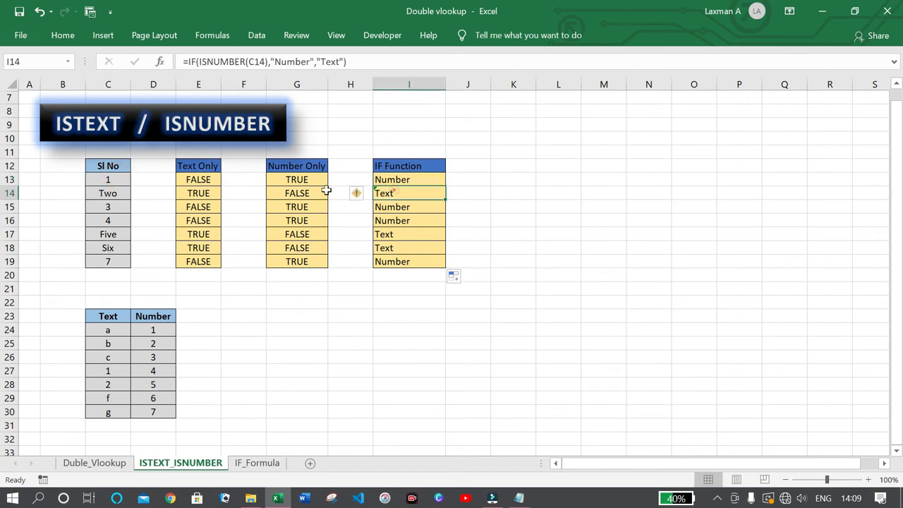
pyautogui.click(115, 192)
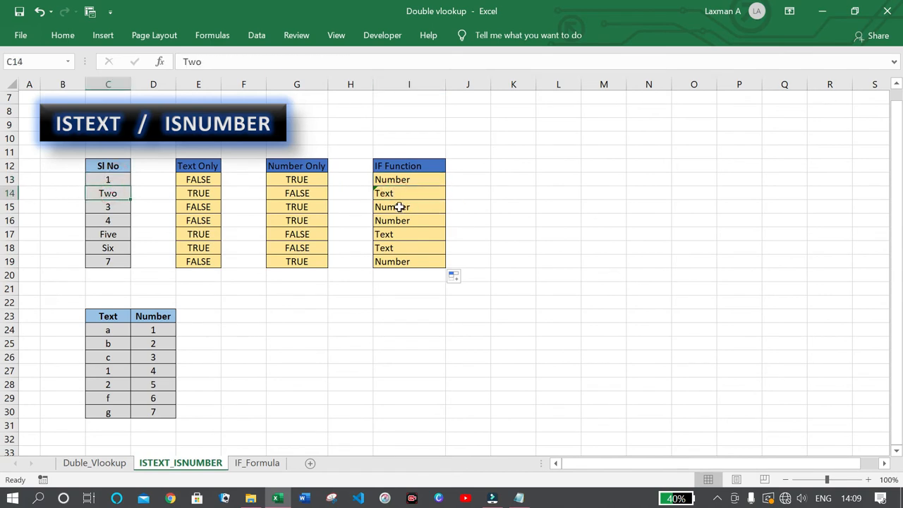
pyautogui.moveTo(402, 206); pyautogui.dragTo(402, 217)
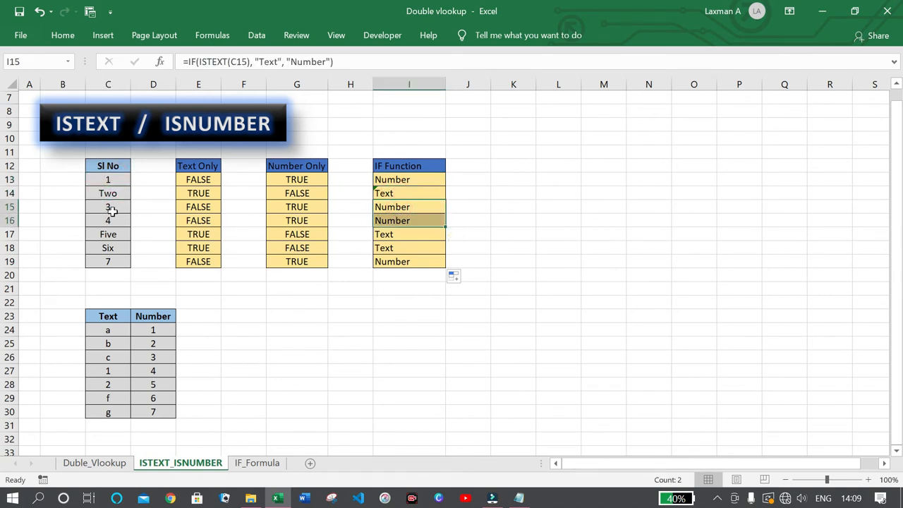
pyautogui.moveTo(109, 207); pyautogui.dragTo(110, 220)
pyautogui.click(411, 251)
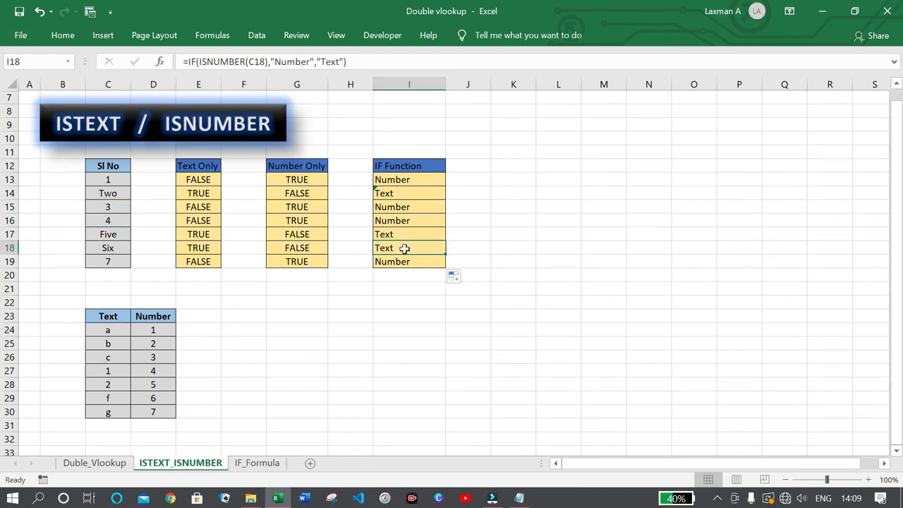
pyautogui.click(403, 259)
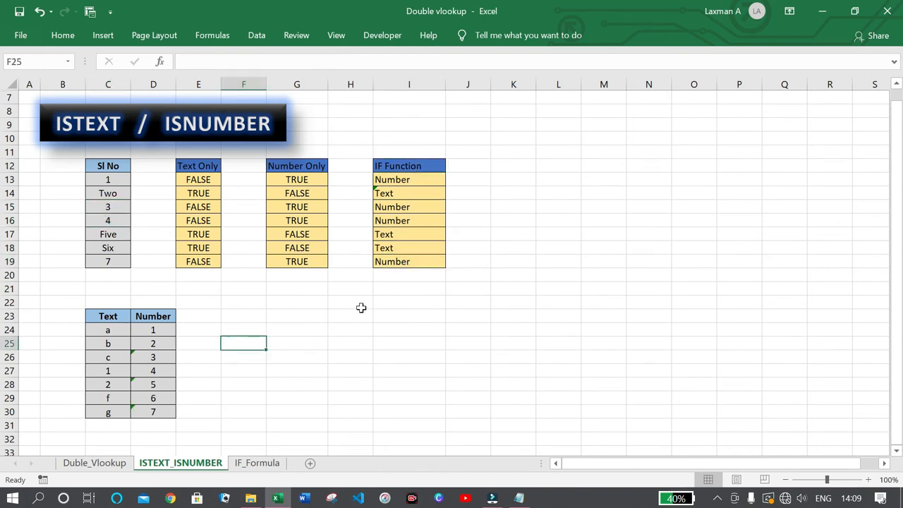
# Examine the lower table in C23:D30, including its Text and Number columns
pyautogui.moveTo(109, 316); pyautogui.dragTo(156, 413)
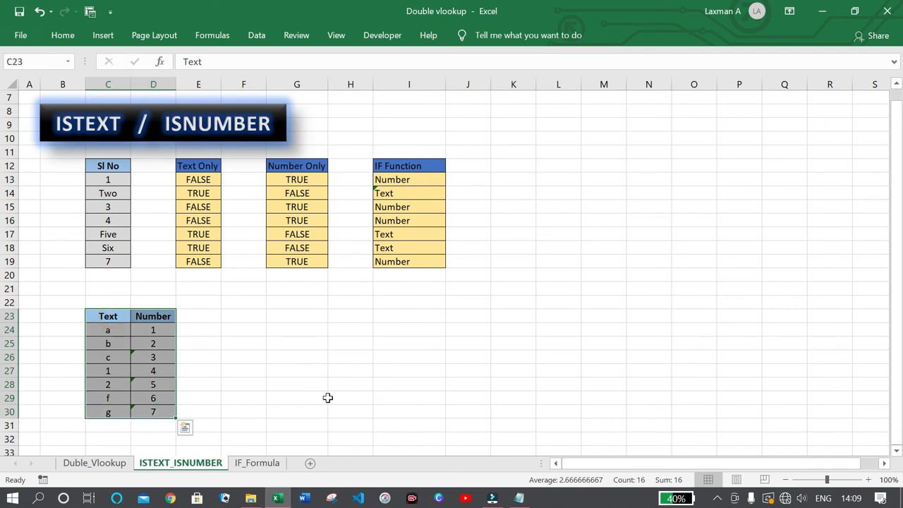
pyautogui.click(332, 397)
pyautogui.moveTo(125, 330); pyautogui.dragTo(120, 410)
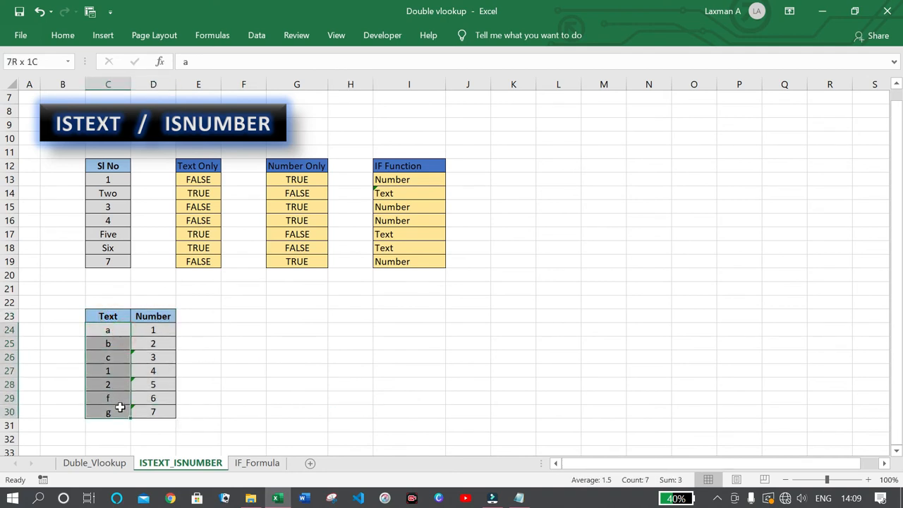
pyautogui.click(212, 399)
pyautogui.moveTo(155, 330); pyautogui.dragTo(154, 411)
pyautogui.click(242, 396)
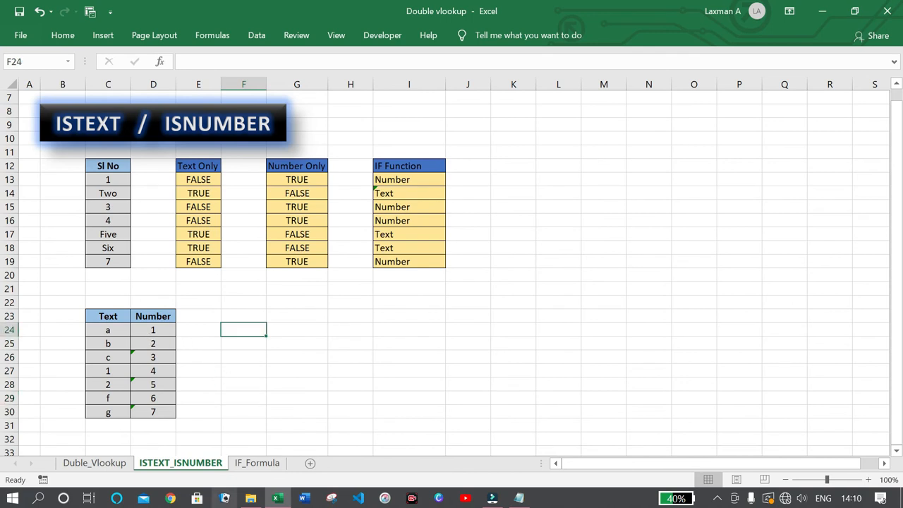
# Enter the formula =ISNUMBER(D24) in cell F24 to test the first Number column entry
pyautogui.click(170, 330)
pyautogui.click(239, 332)
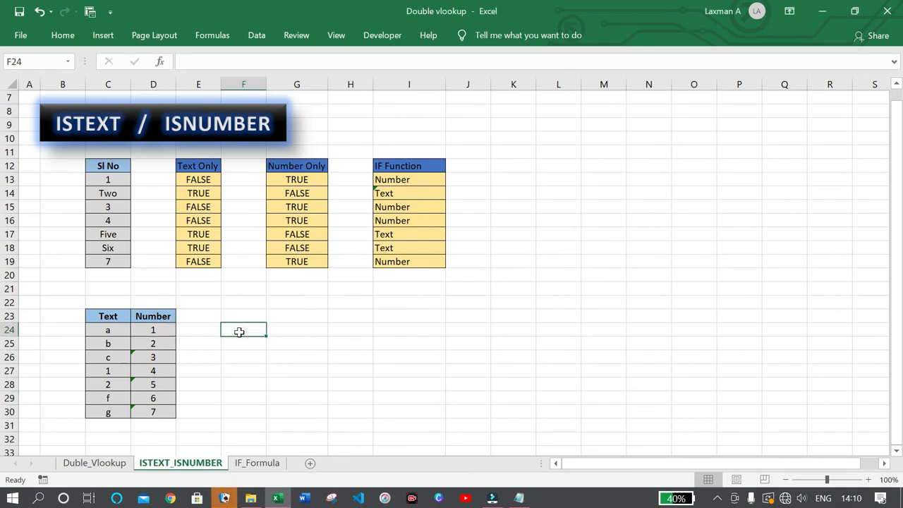
pyautogui.write('=isnu')
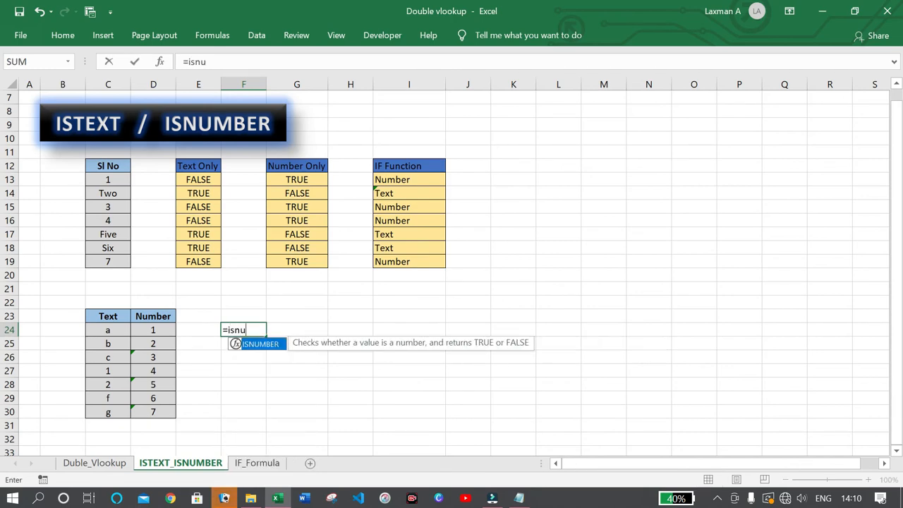
pyautogui.press('Tab')
pyautogui.click(168, 334)
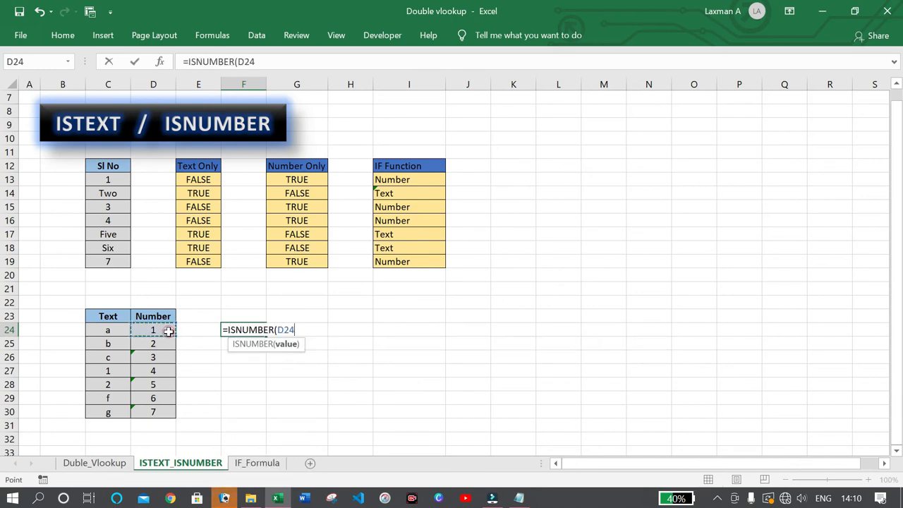
pyautogui.write(')')
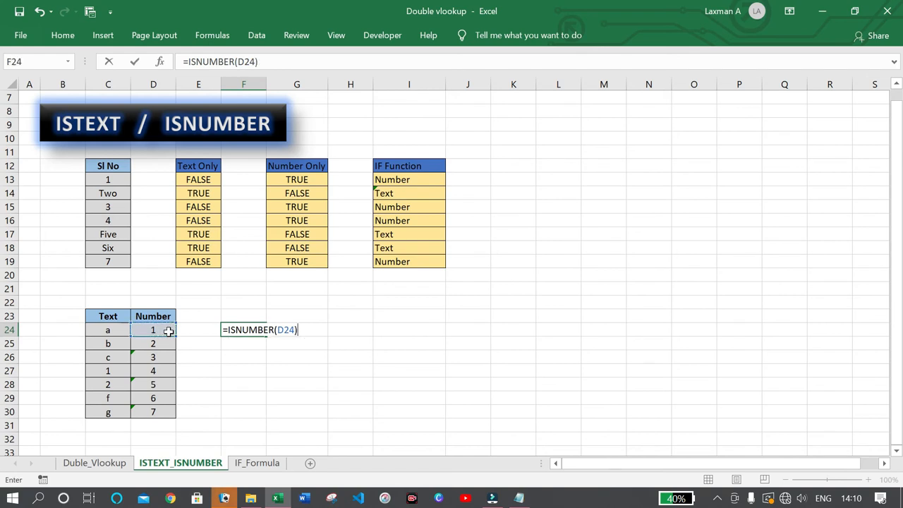
pyautogui.press('Return')
# Check the F24 result against D24, and fill the ISNUMBER formula down through F30
pyautogui.click(256, 328)
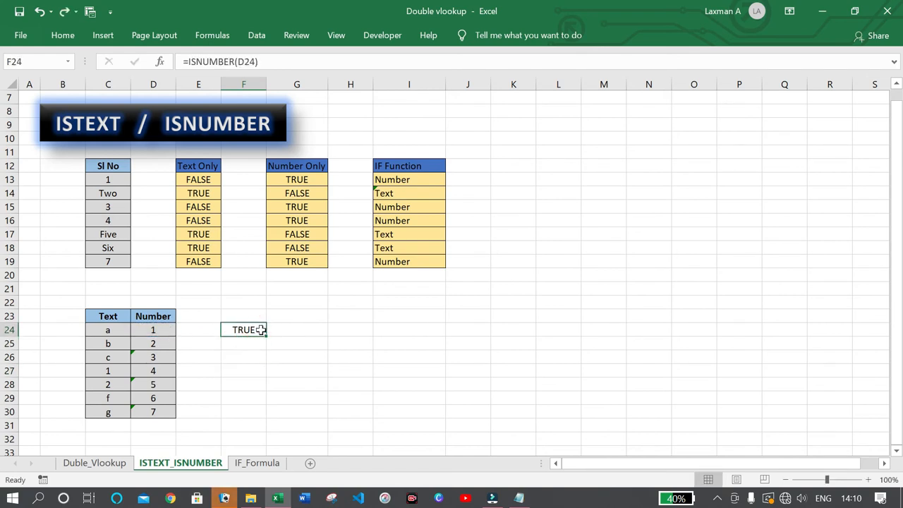
pyautogui.click(175, 329)
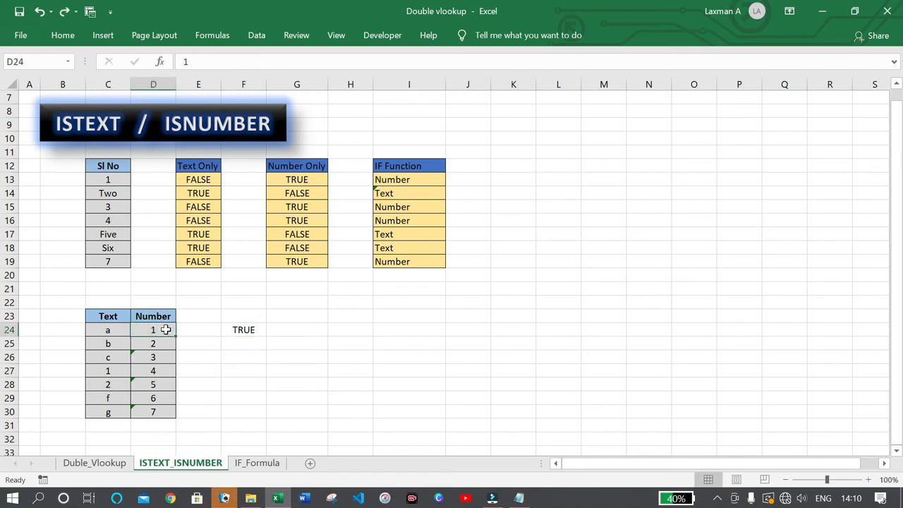
pyautogui.click(247, 329)
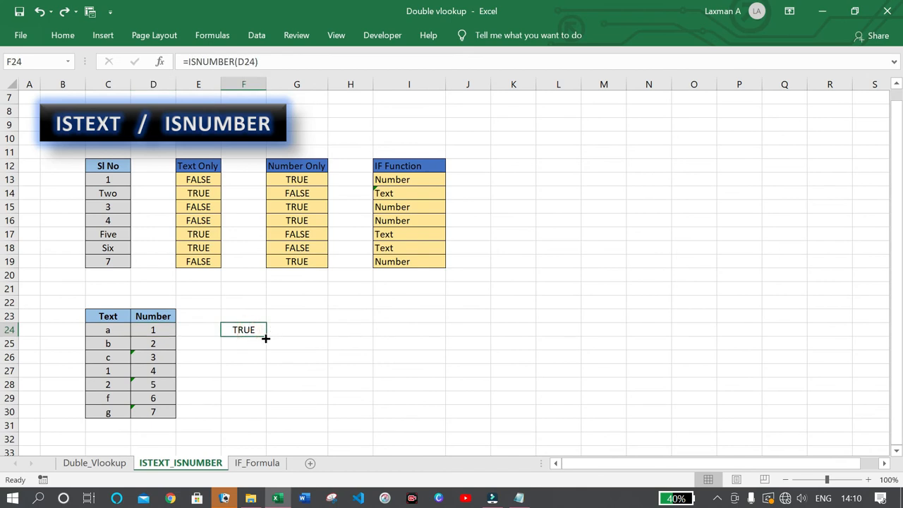
pyautogui.moveTo(265, 339); pyautogui.dragTo(261, 412)
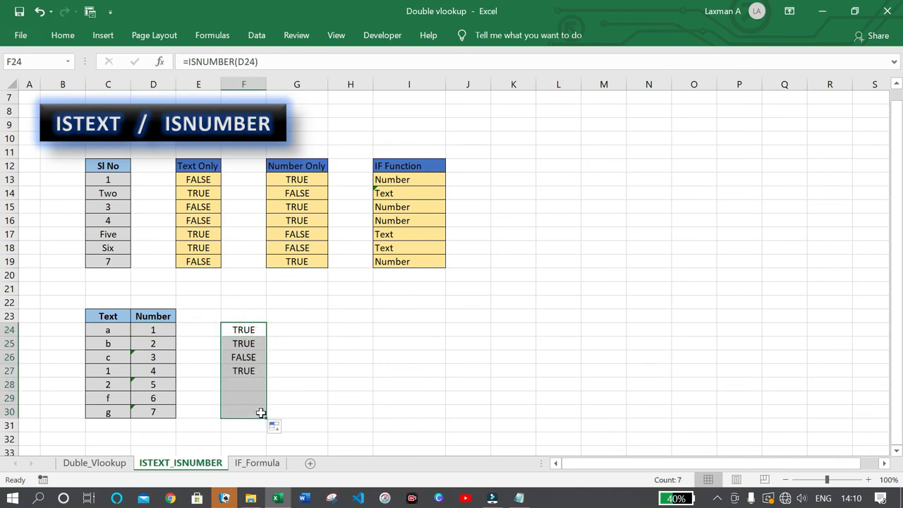
pyautogui.click(320, 345)
# Compare the ISNUMBER results in column F with the Number column entries, inspecting the stored contents of D26, D28 and D30
pyautogui.click(146, 344)
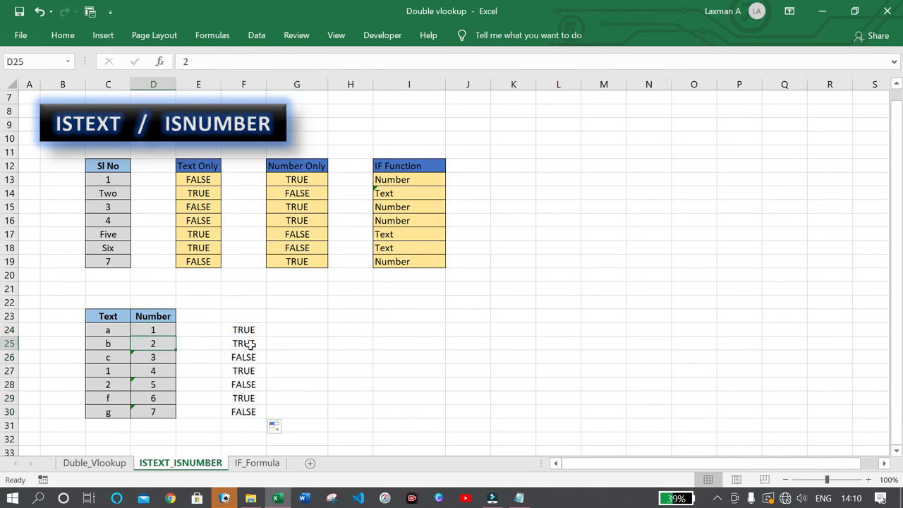
pyautogui.click(250, 344)
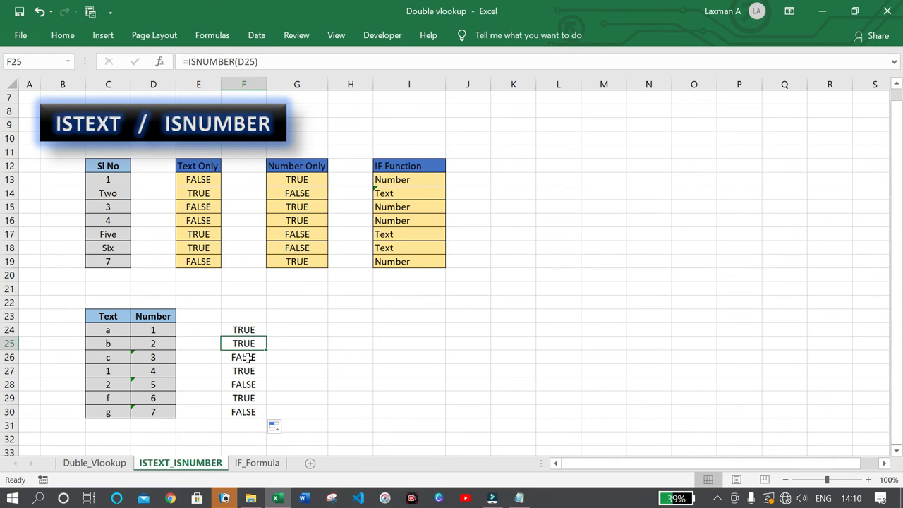
pyautogui.click(244, 357)
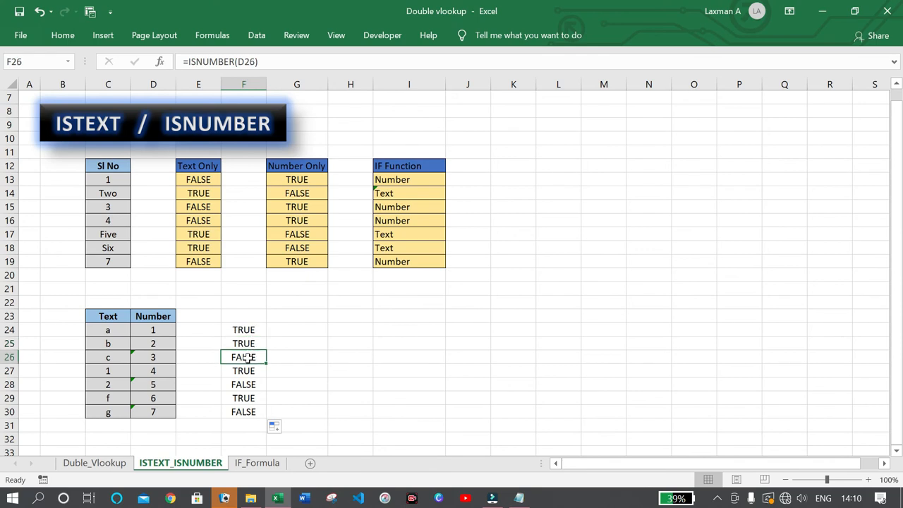
pyautogui.click(151, 357)
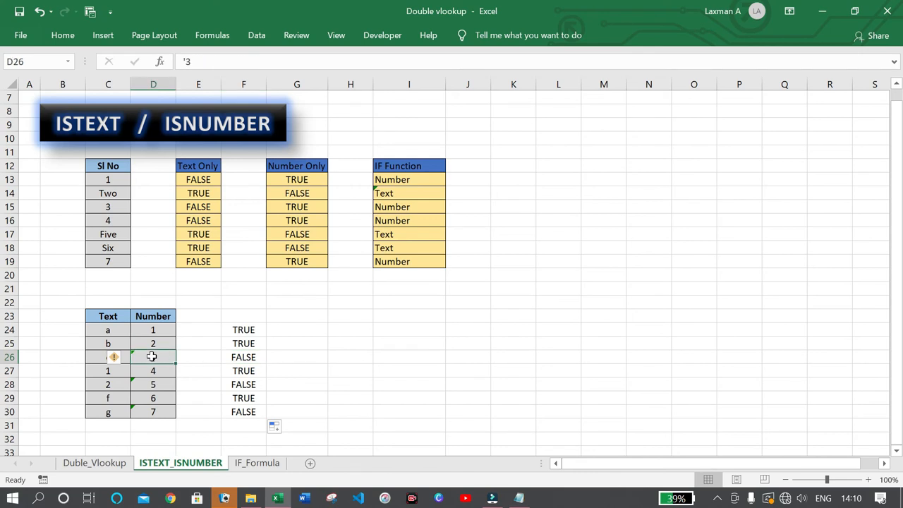
pyautogui.click(147, 384)
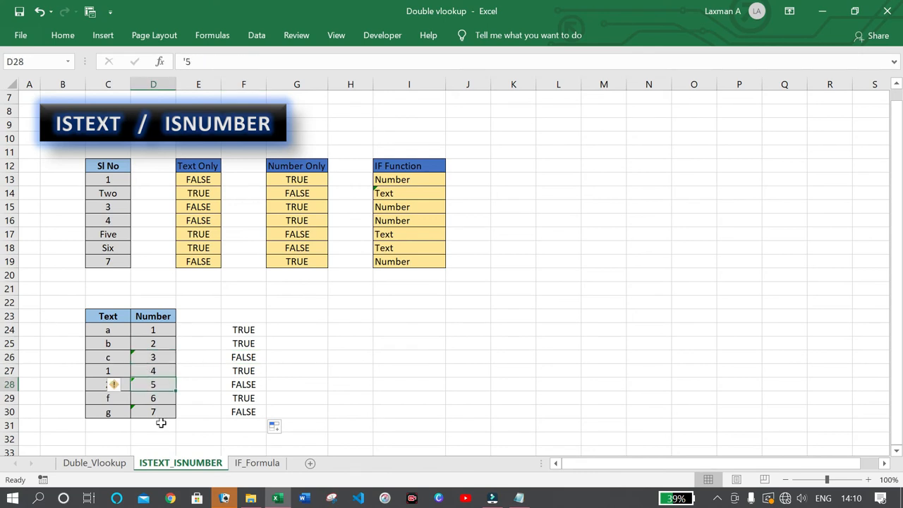
pyautogui.click(167, 411)
pyautogui.click(242, 383)
pyautogui.click(238, 411)
pyautogui.moveTo(152, 329); pyautogui.dragTo(153, 407)
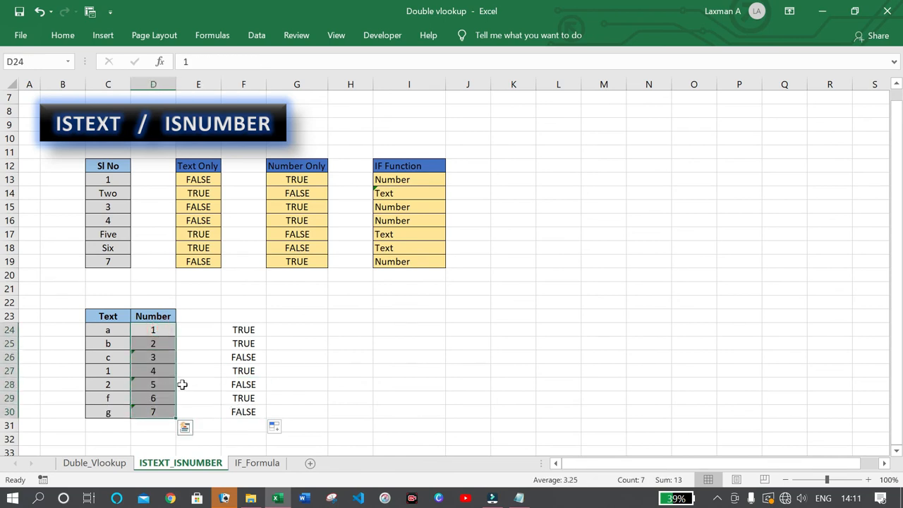
pyautogui.click(182, 384)
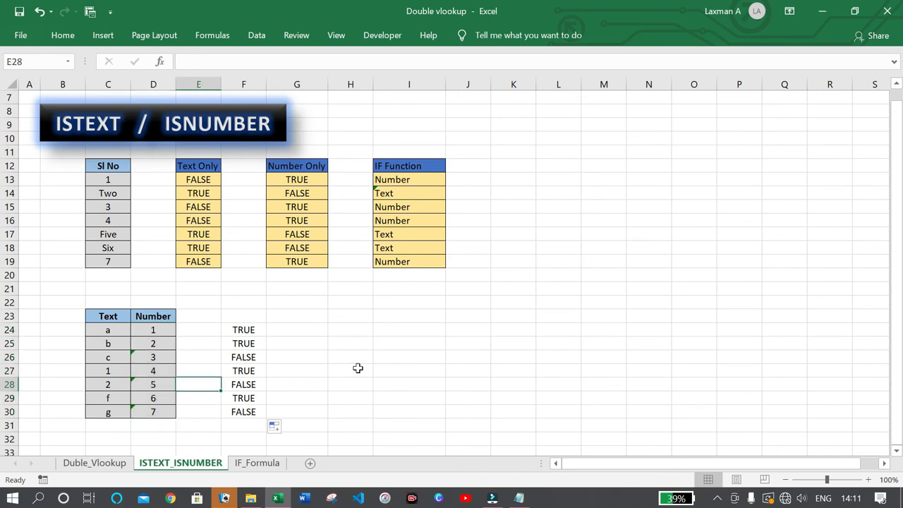
# Enter the shortcut note "Alt, D, E , F" in cell I26
pyautogui.click(389, 357)
pyautogui.write('Alt, D, E , F')
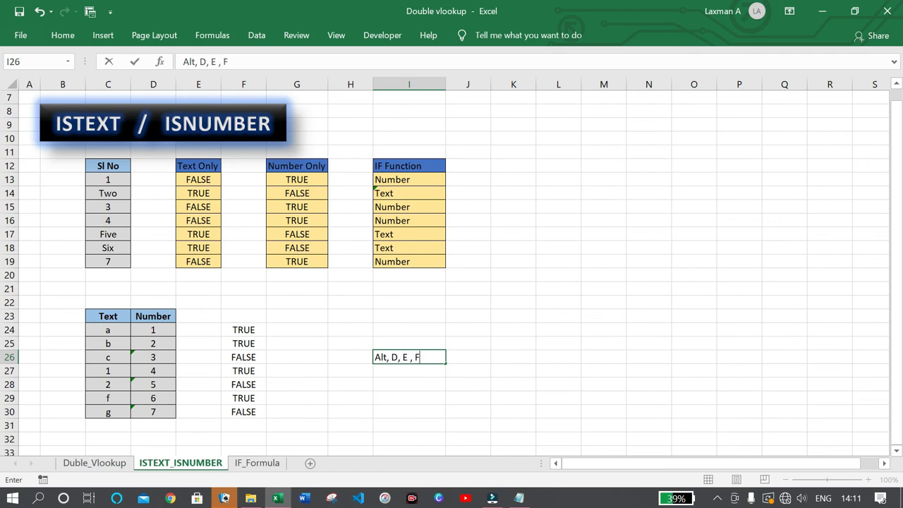
pyautogui.click(455, 385)
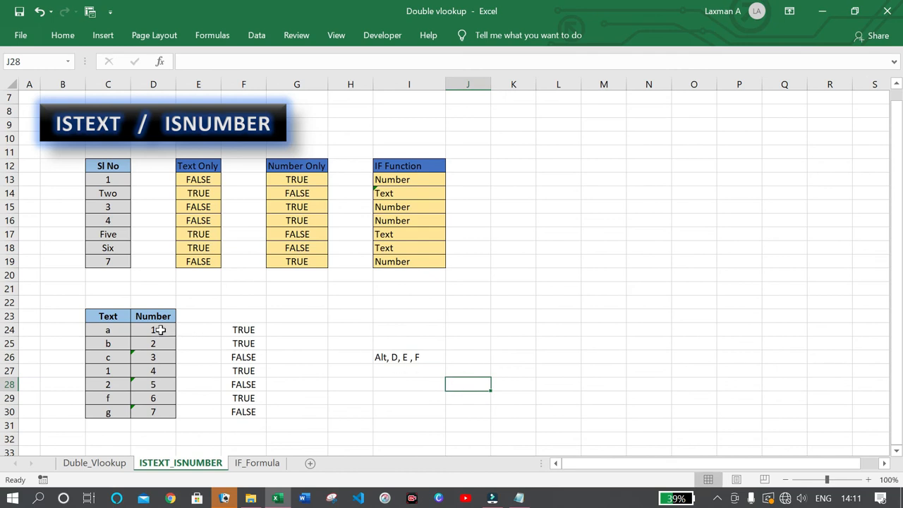
# Review the Number entries in D24:D30 and recheck the ISNUMBER results in F26, F28 and F30
pyautogui.moveTo(153, 329); pyautogui.dragTo(153, 412)
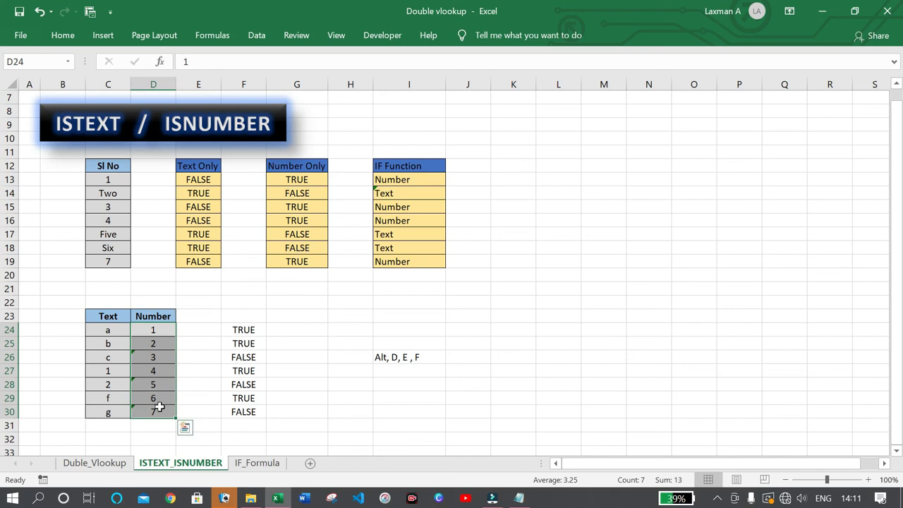
pyautogui.click(296, 411)
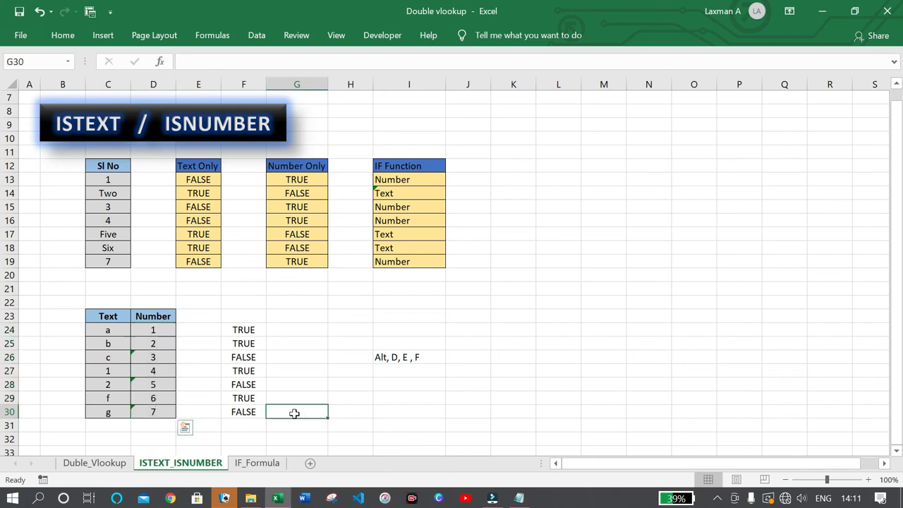
pyautogui.click(151, 356)
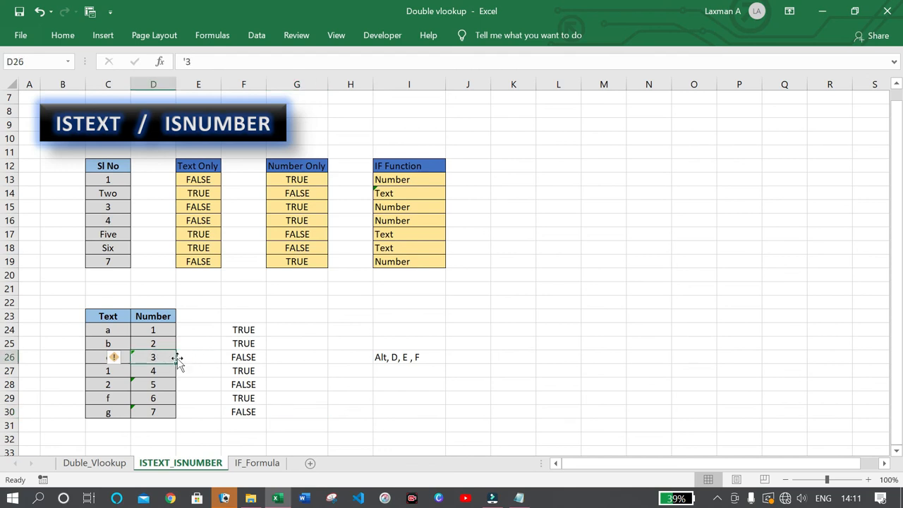
pyautogui.click(238, 357)
pyautogui.click(246, 383)
pyautogui.click(243, 412)
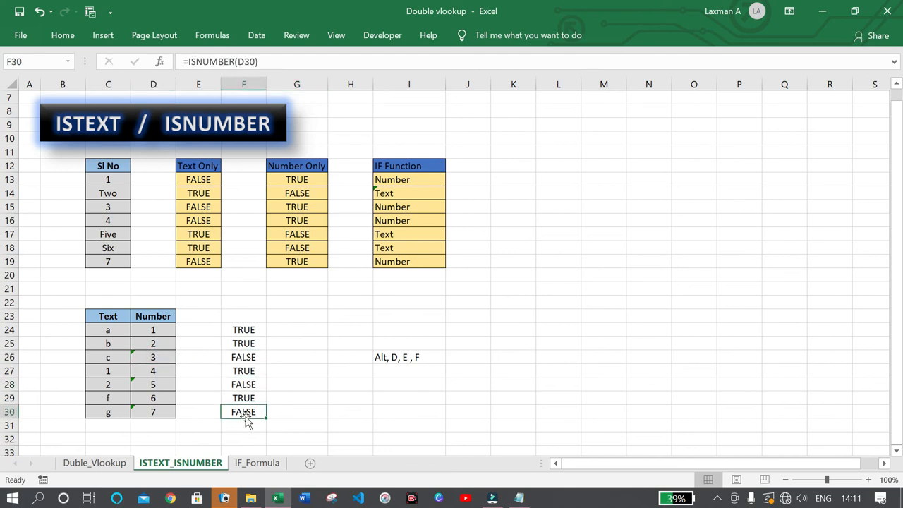
pyautogui.click(239, 358)
# Convert the text-stored entries in D24:D30 to numbers using Text to Columns with the default Delimited settings
pyautogui.moveTo(156, 329); pyautogui.dragTo(153, 409)
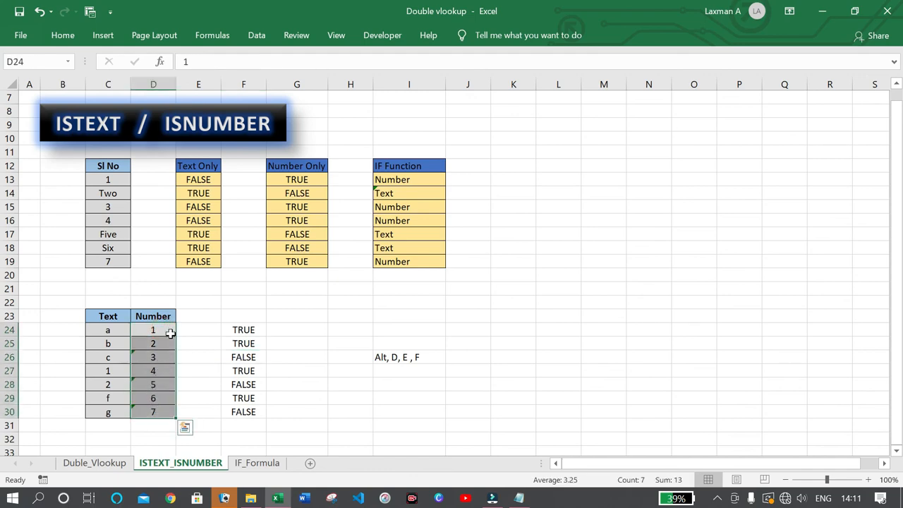
pyautogui.press('alt')
pyautogui.press('d')
pyautogui.press('e')
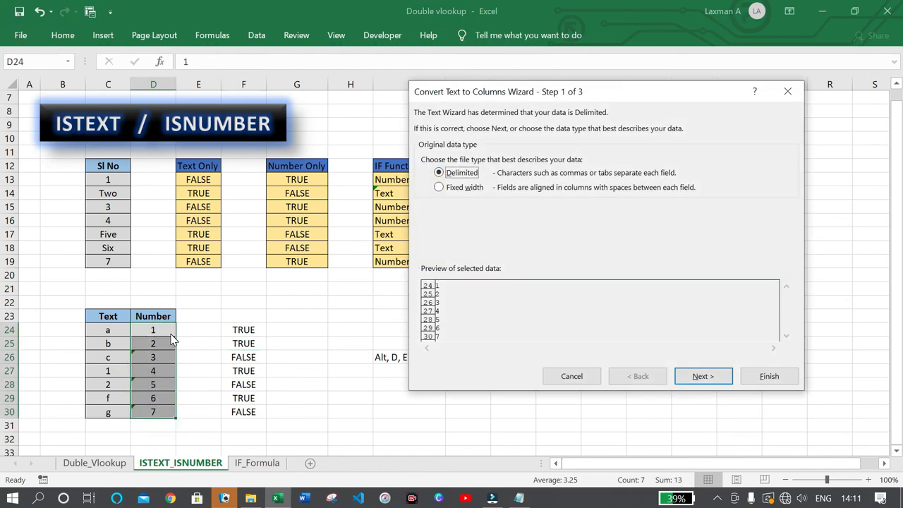
pyautogui.press('f')
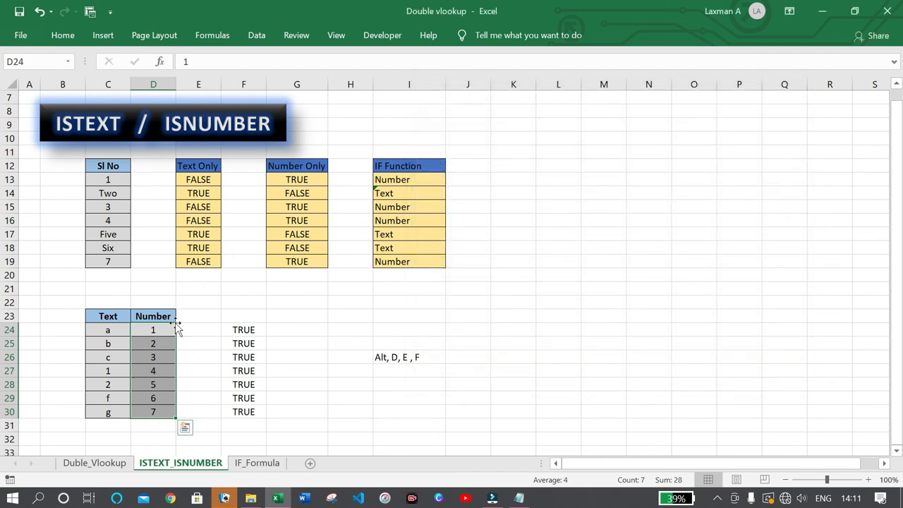
# Check the ISNUMBER results in F24:F30 against the converted Number column entries
pyautogui.moveTo(238, 334); pyautogui.dragTo(242, 411)
pyautogui.click(285, 397)
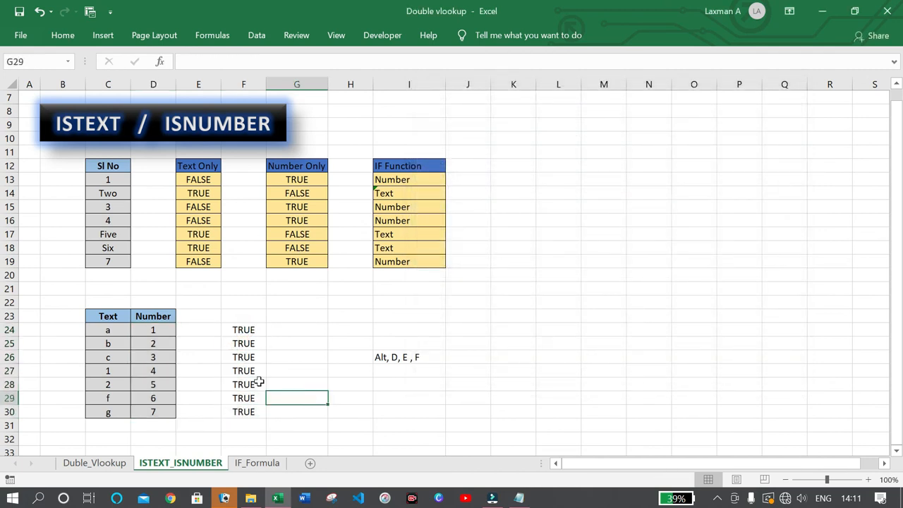
pyautogui.moveTo(148, 329); pyautogui.dragTo(148, 396)
pyautogui.click(301, 394)
pyautogui.moveTo(159, 330); pyautogui.dragTo(154, 414)
pyautogui.click(334, 344)
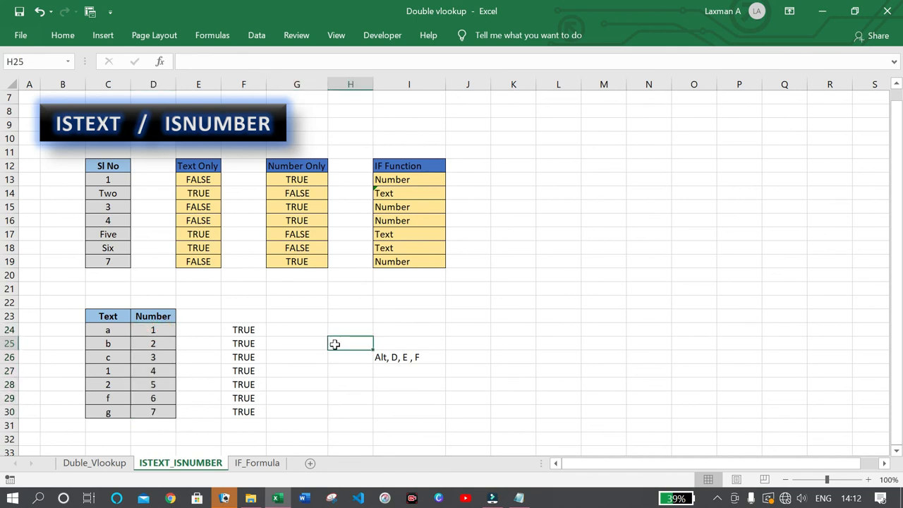